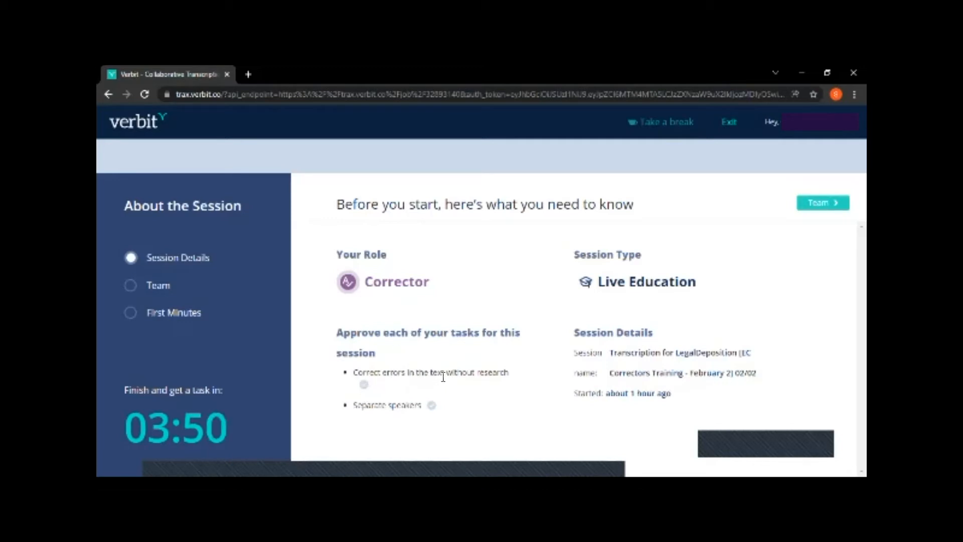
- Approve both corrector tasks for the session and go through the Team page to First Minutes
left_click(363, 385)
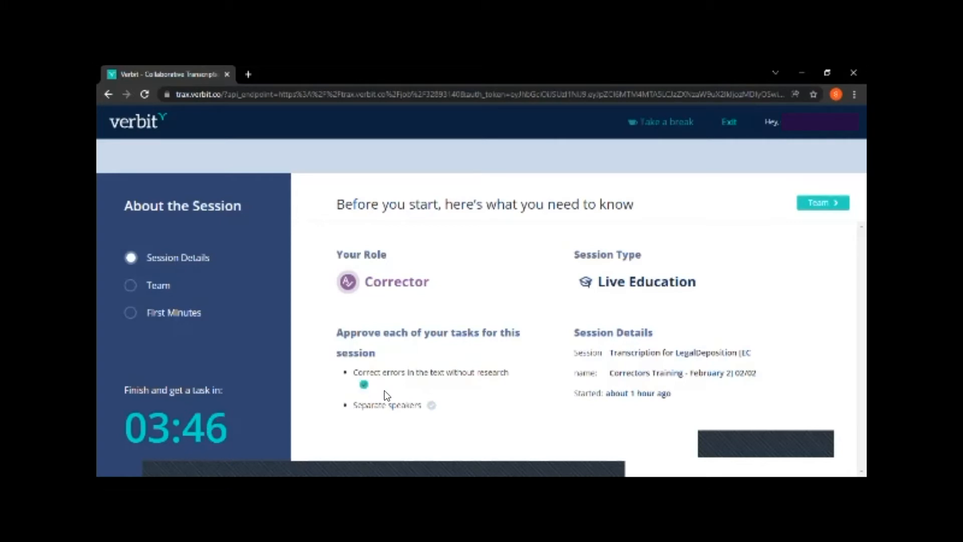
left_click(432, 405)
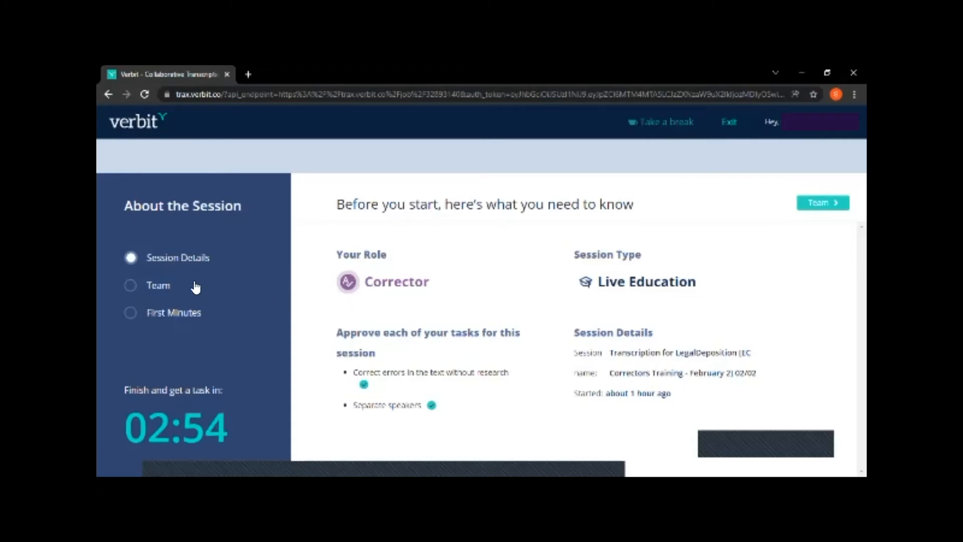
left_click(157, 284)
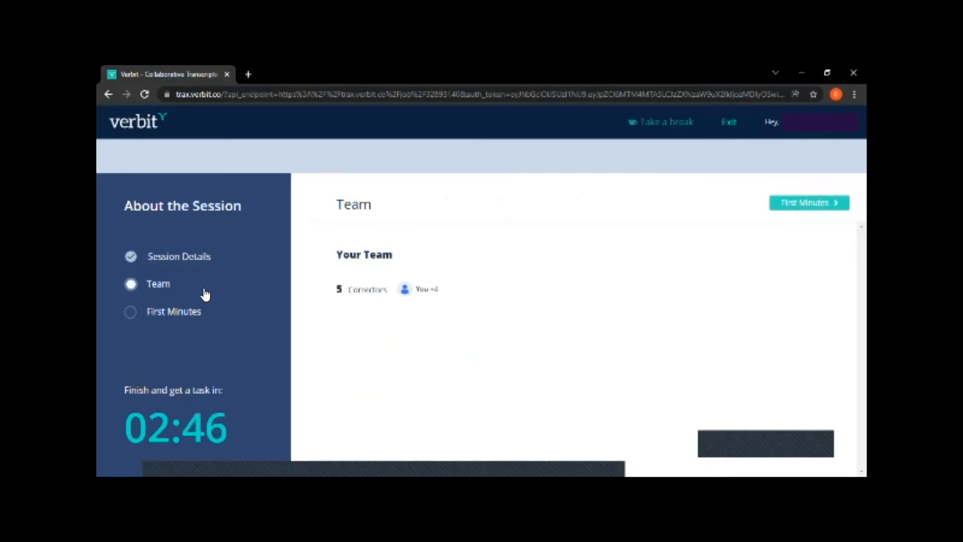
left_click(160, 314)
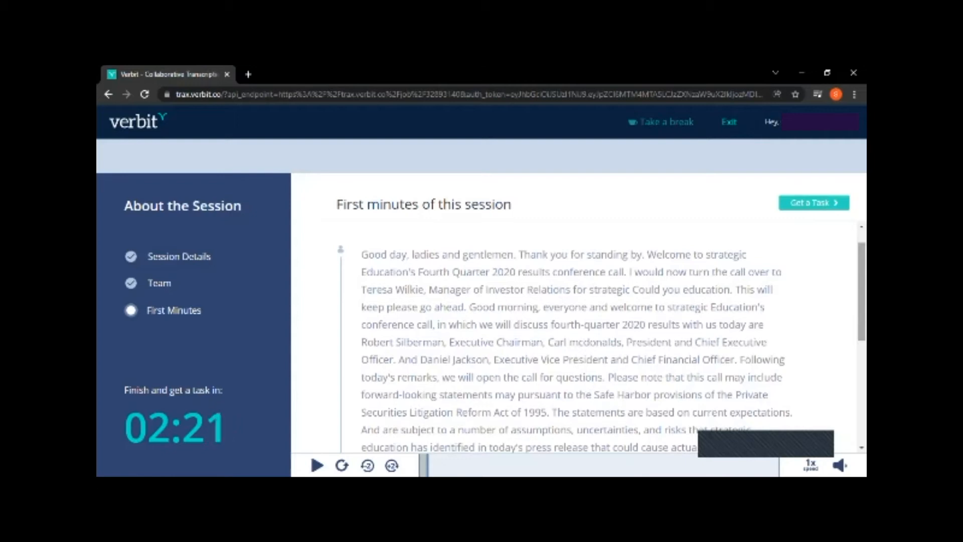
- Play the first minutes of the session and read through the transcript, reducing the page zoom
key("space")
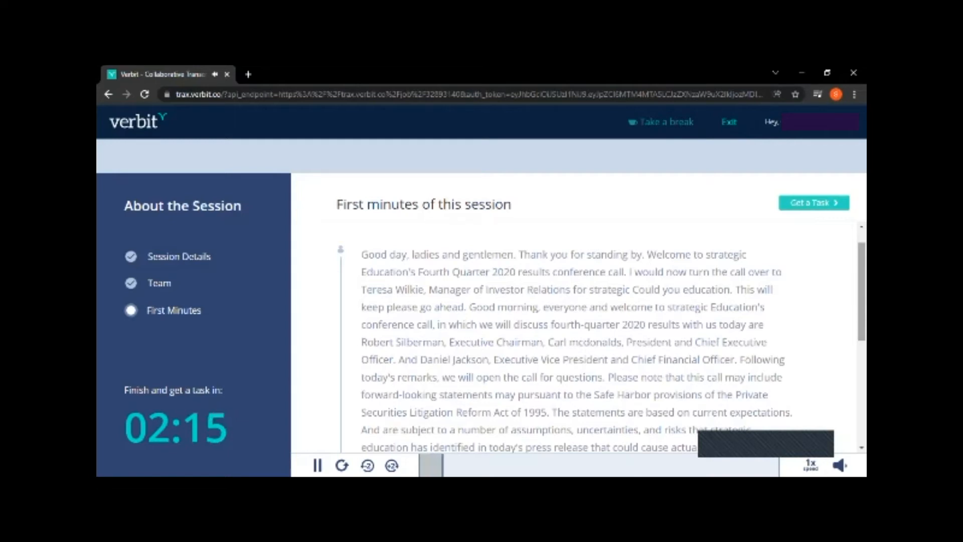
scroll(577, 351, "down", 1)
scroll(577, 351, "up", 1)
scroll(577, 351, "down", 2)
scroll(578, 351, "up", 2)
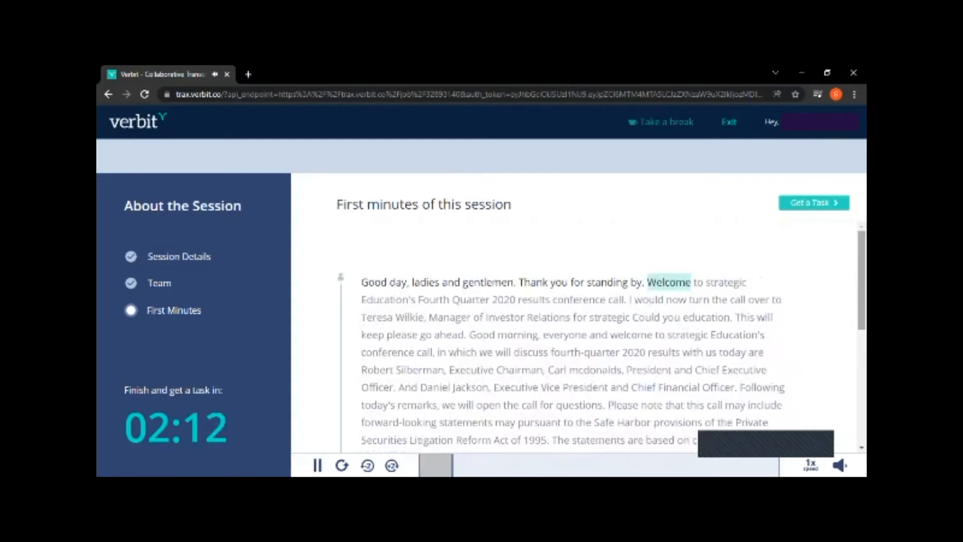
scroll(577, 351, "down", 2)
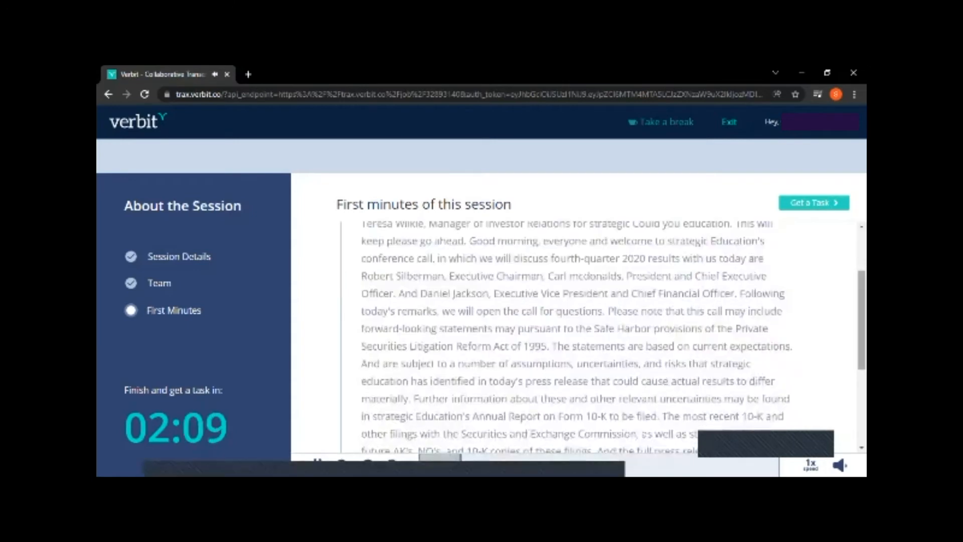
scroll(577, 341, "down", 1)
key("ctrl+minus")
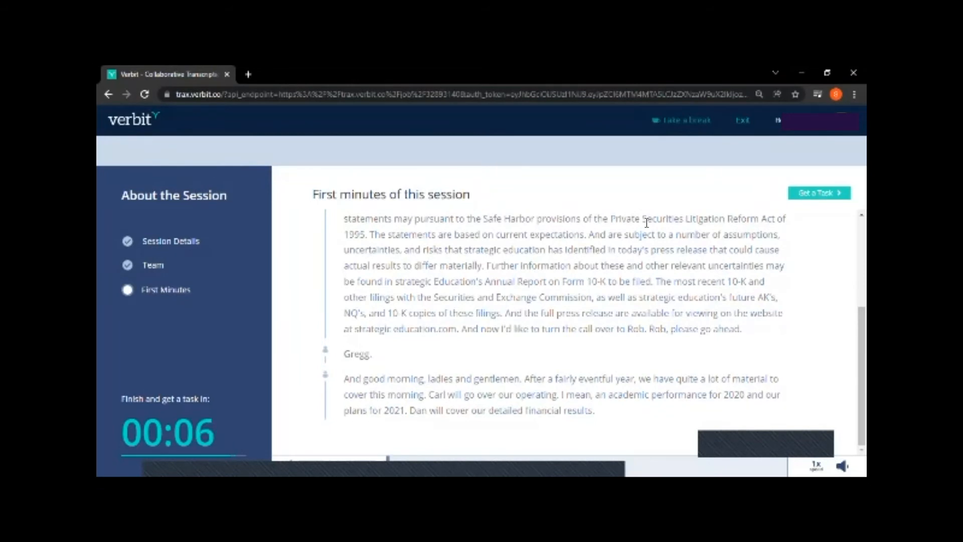
- Get a correction task and add the Investor Relations manager's full name to the glossary as a person
left_click(804, 197)
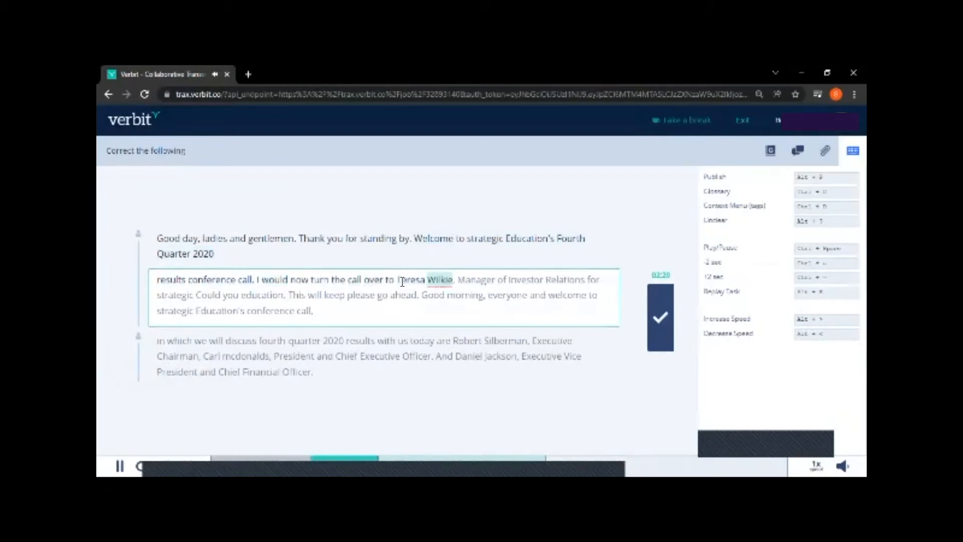
left_click_drag(402, 279, 455, 280)
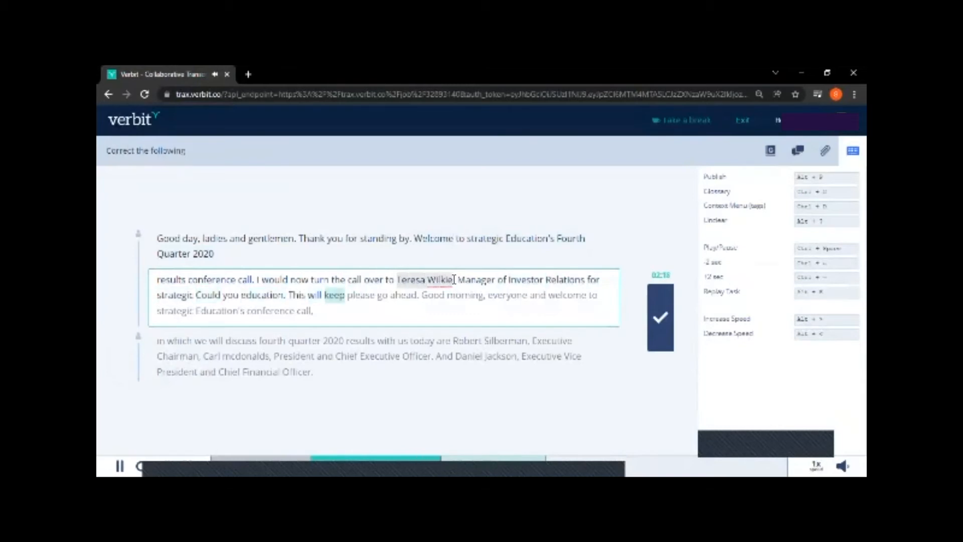
key("ctrl+d")
mouse_move(453, 352)
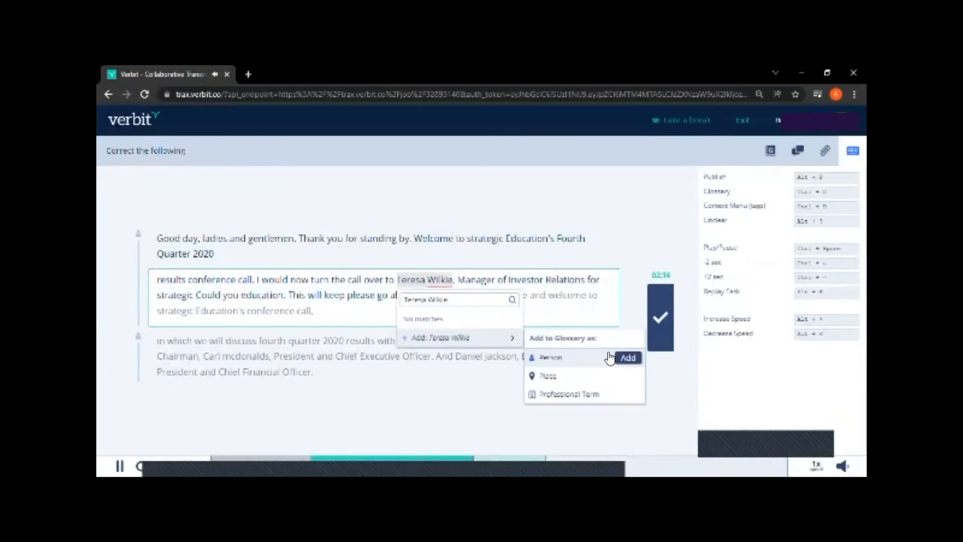
left_click(627, 358)
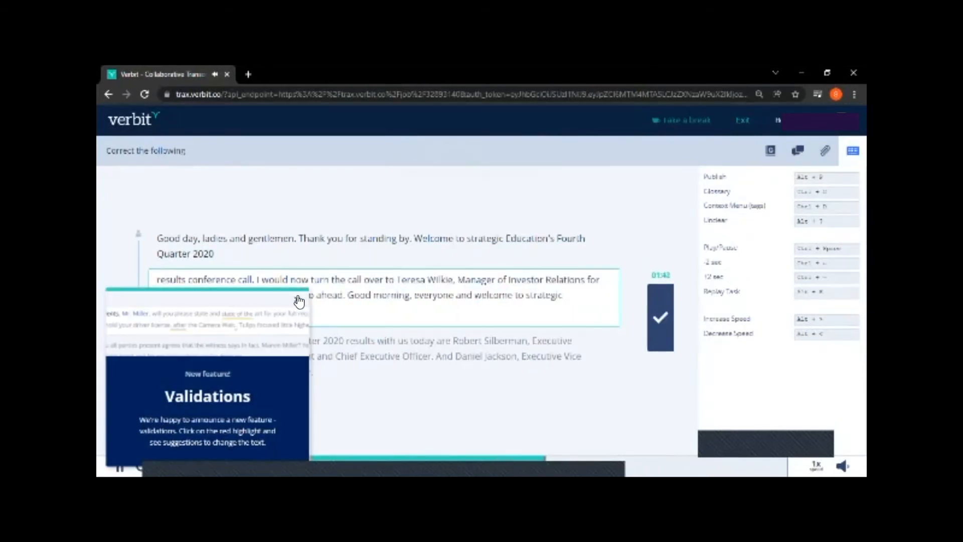
- Dismiss the Validations announcement, complete the surname after "Ms." and add a comma after it
left_click(299, 301)
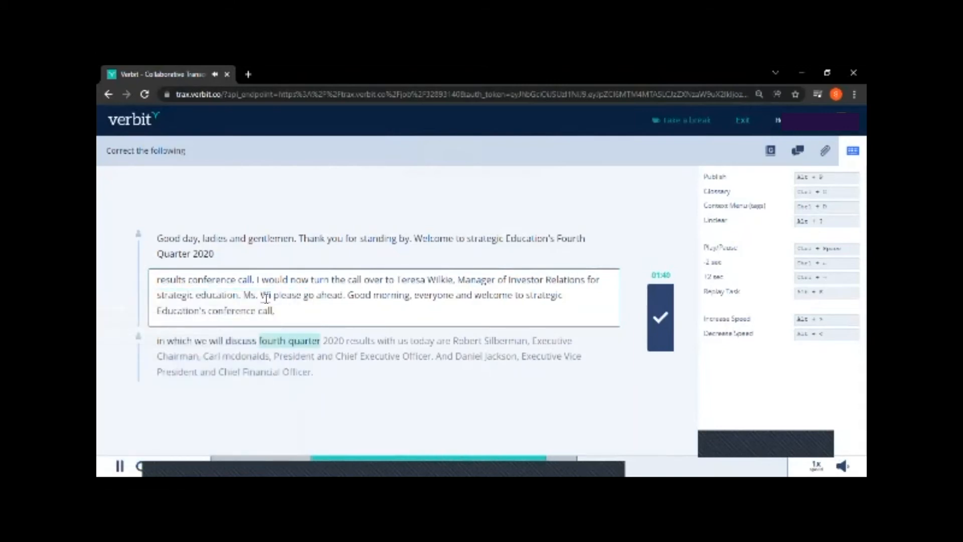
left_click(272, 297)
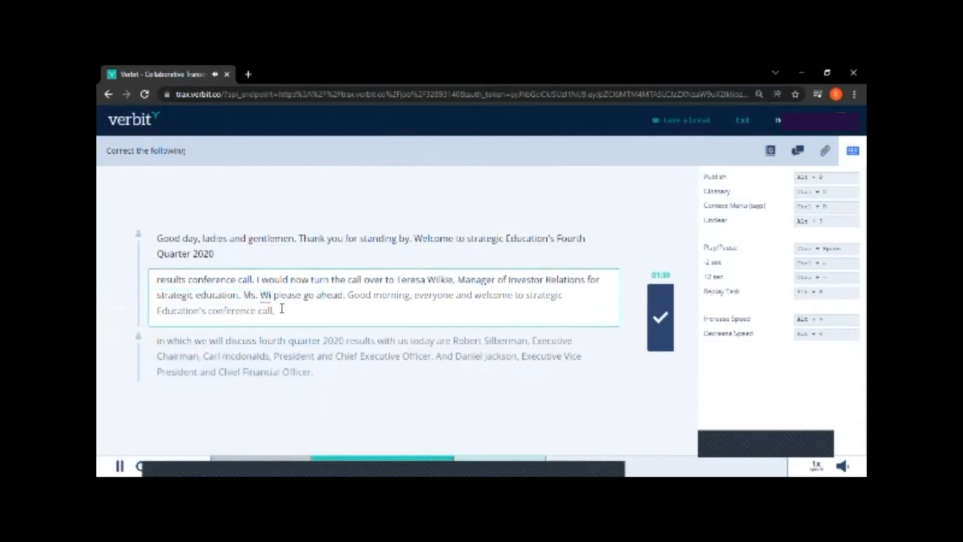
type("lkie")
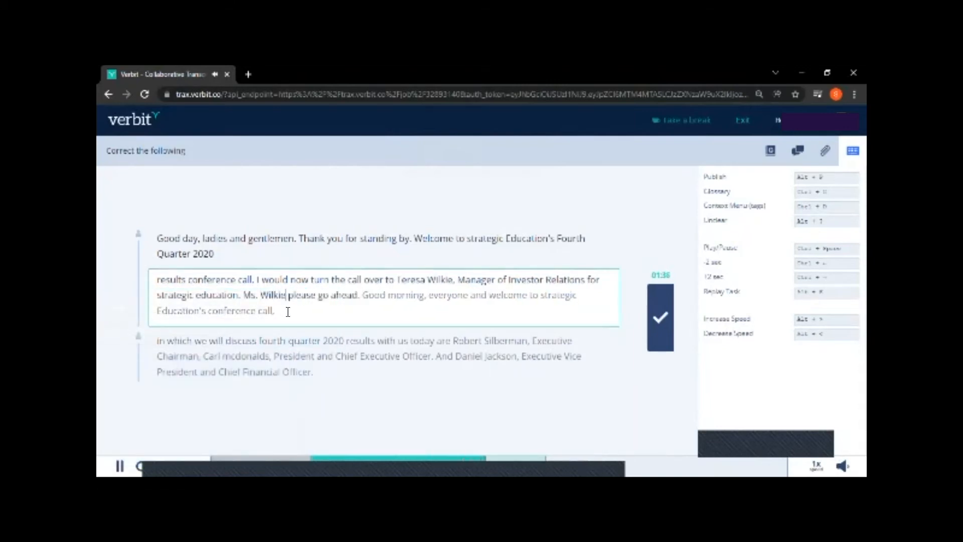
type(",")
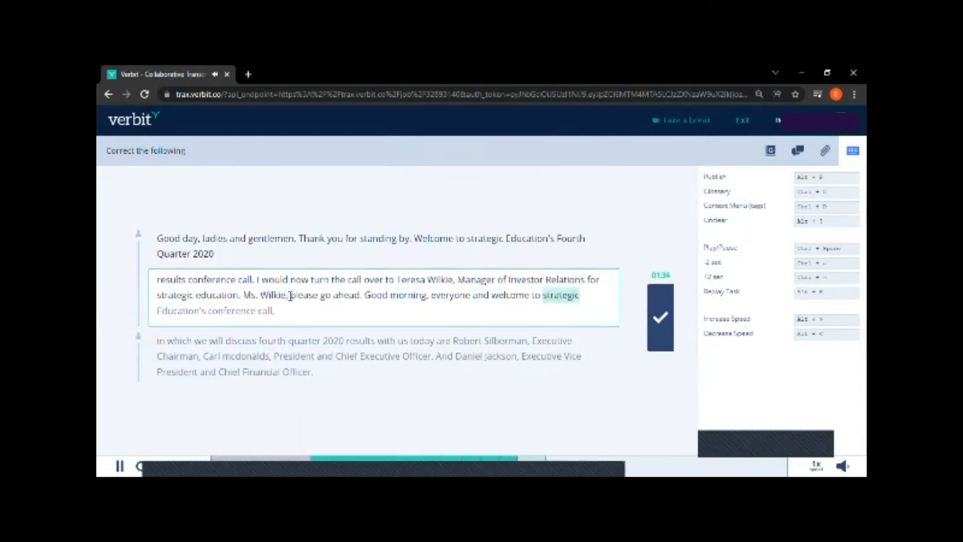
- Start a new speaker segment after "please go ahead." that opens with "Thank you.", and add a comma after "everyone"
left_click(363, 295)
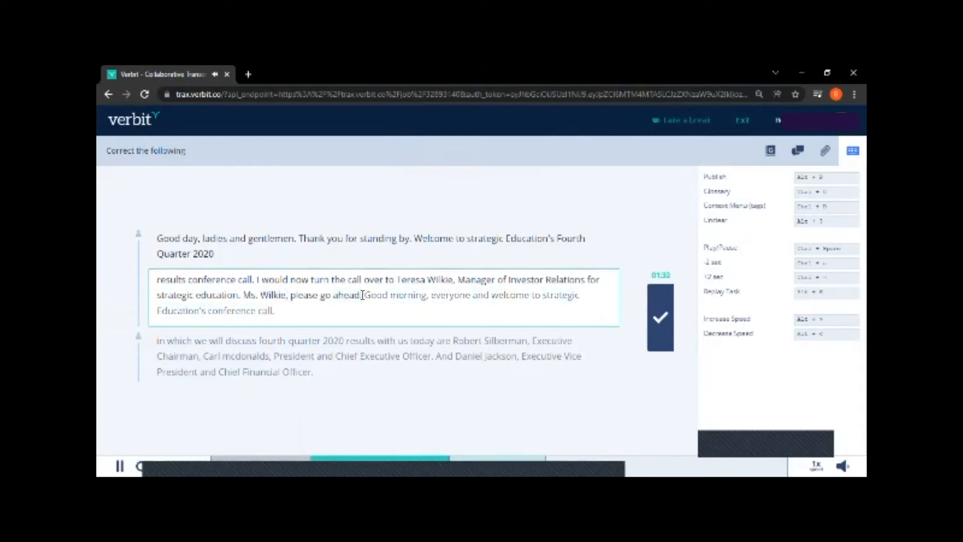
key("Return")
type("Thank you.")
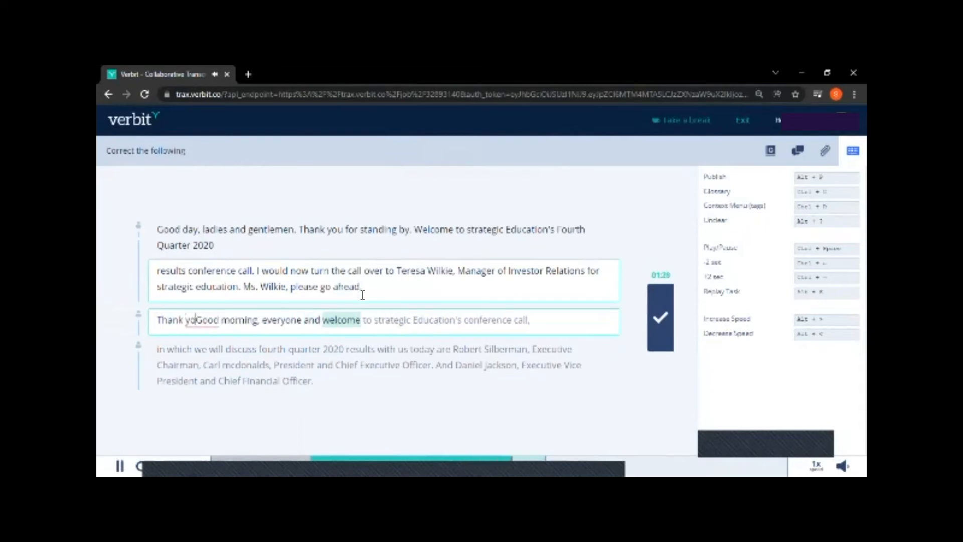
left_click(254, 320)
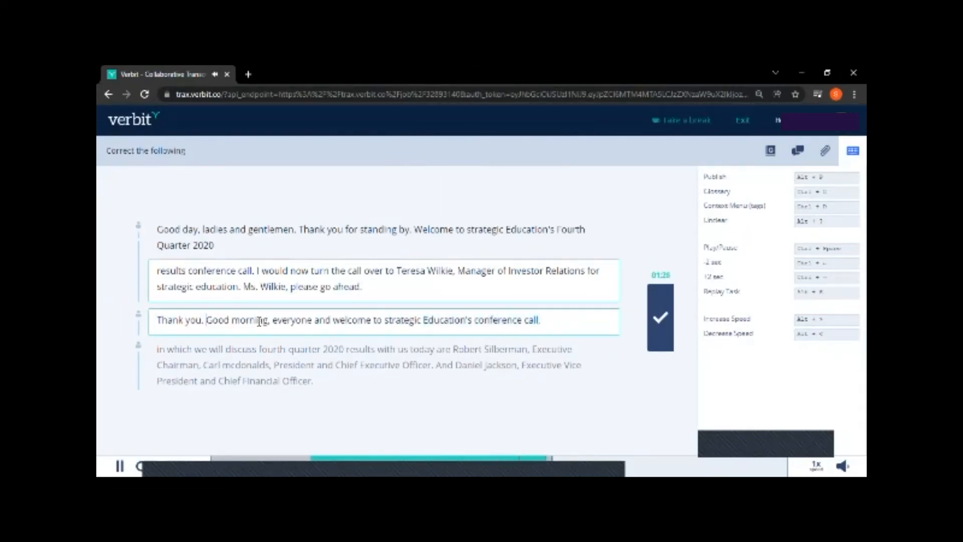
left_click(314, 320)
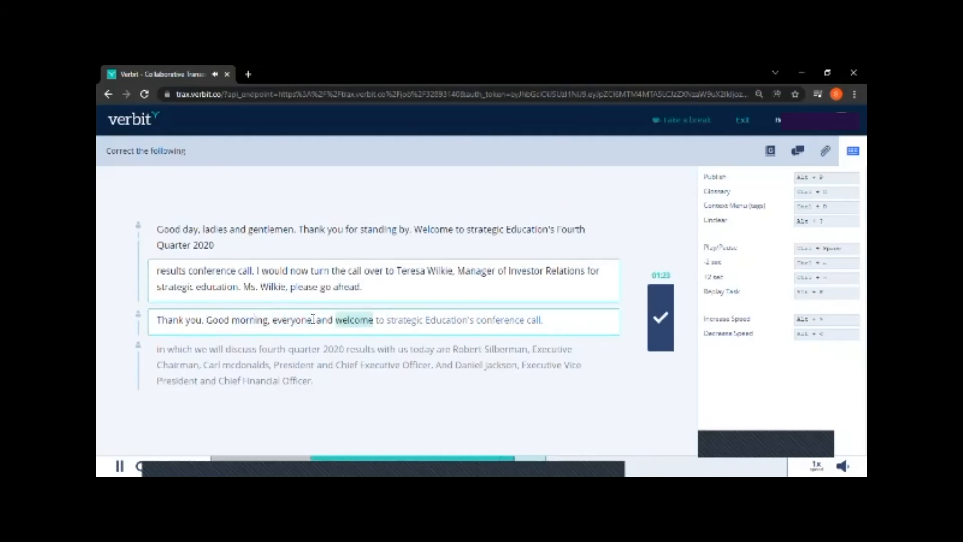
type(",")
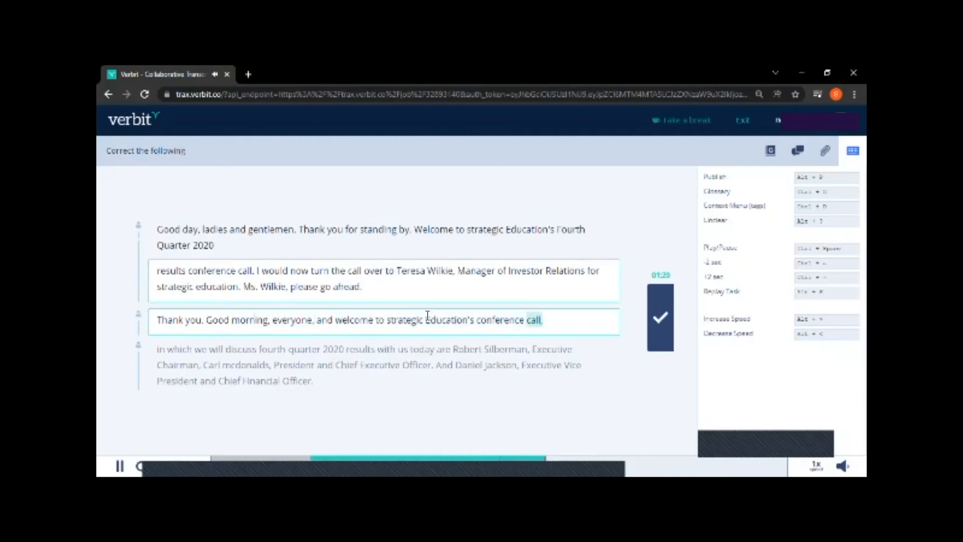
- Capitalize the segment's closing phrase as "Strategic Education's Conference Call," ending in a comma, and pause playback
left_click(390, 315)
key("BackSpace")
type("S")
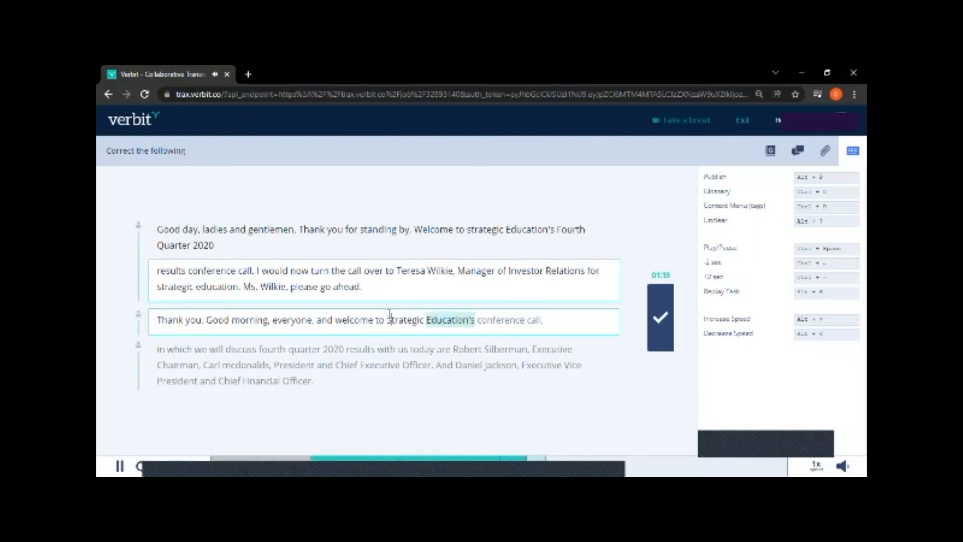
key("End")
key("BackSpace")
type(",")
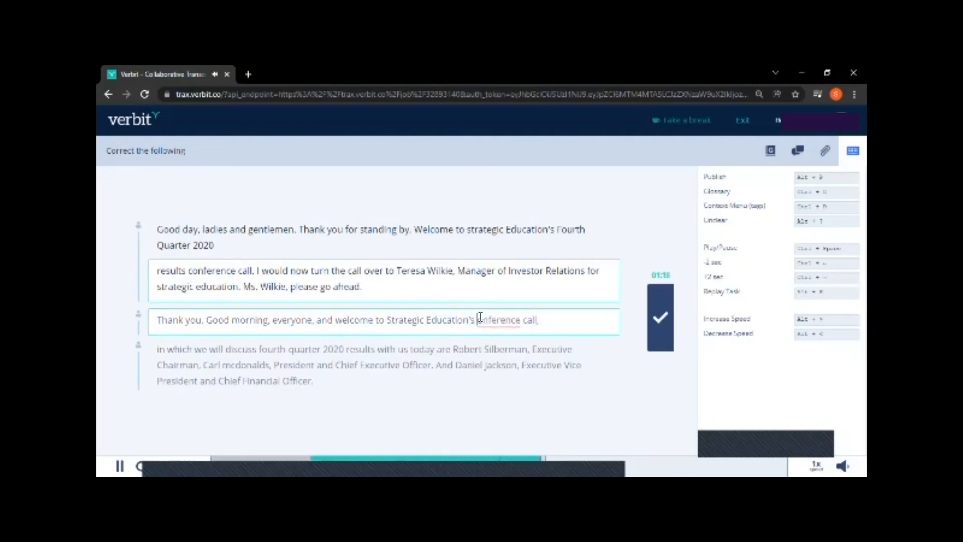
left_click(481, 317)
key("BackSpace")
type("C")
left_click(534, 316)
key("BackSpace")
type("C")
left_click(552, 317)
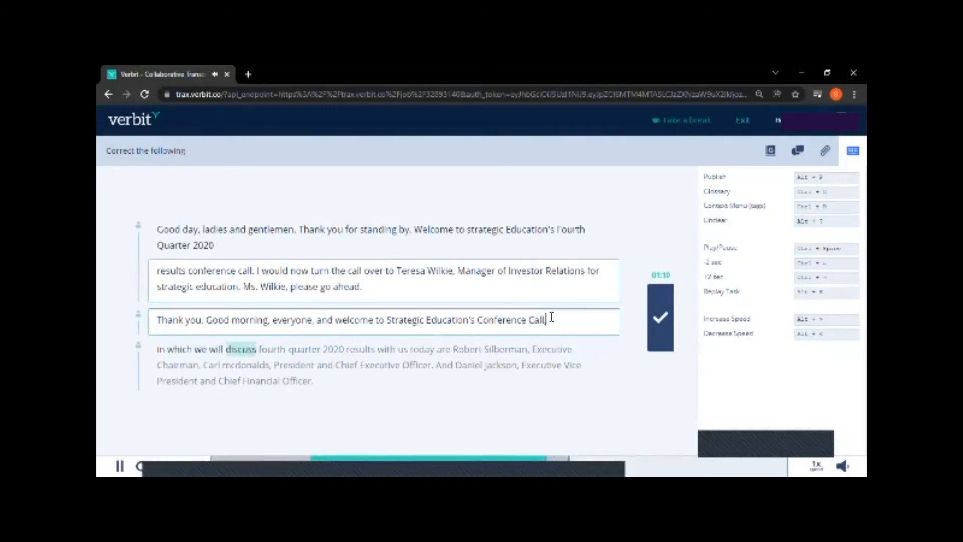
key("ctrl+space")
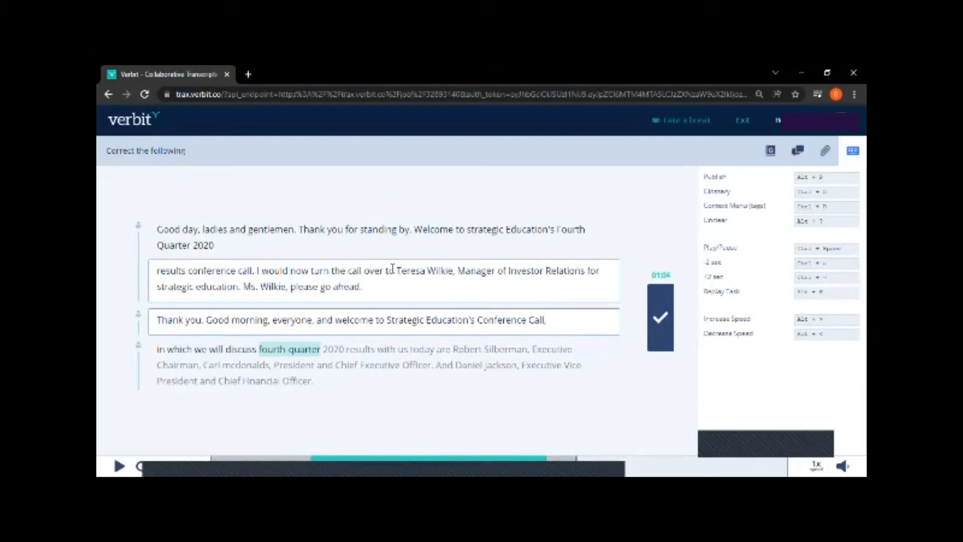
- Check the glossary options for the Investor Relations manager's full name and close them without adding anything
left_click_drag(397, 270, 451, 274)
right_click(433, 271)
mouse_move(505, 329)
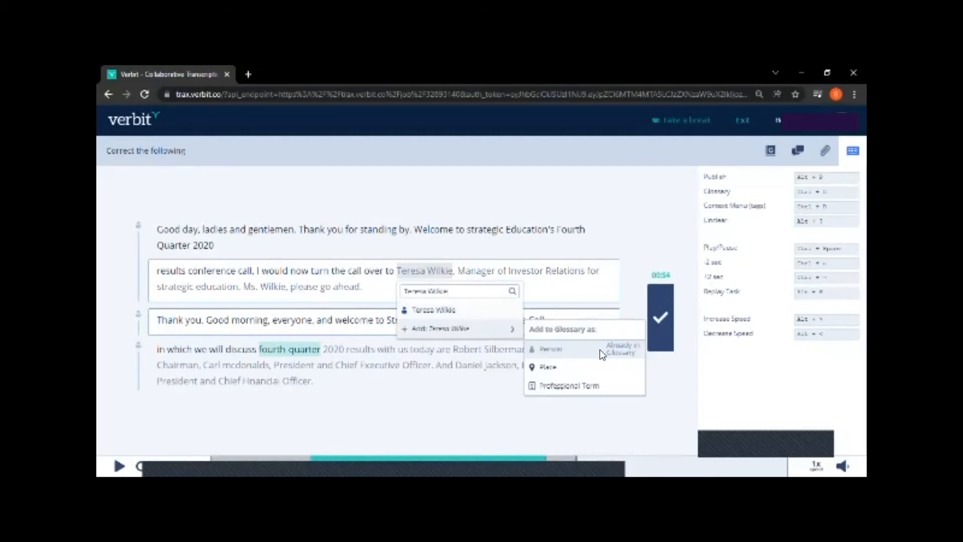
left_click(461, 271)
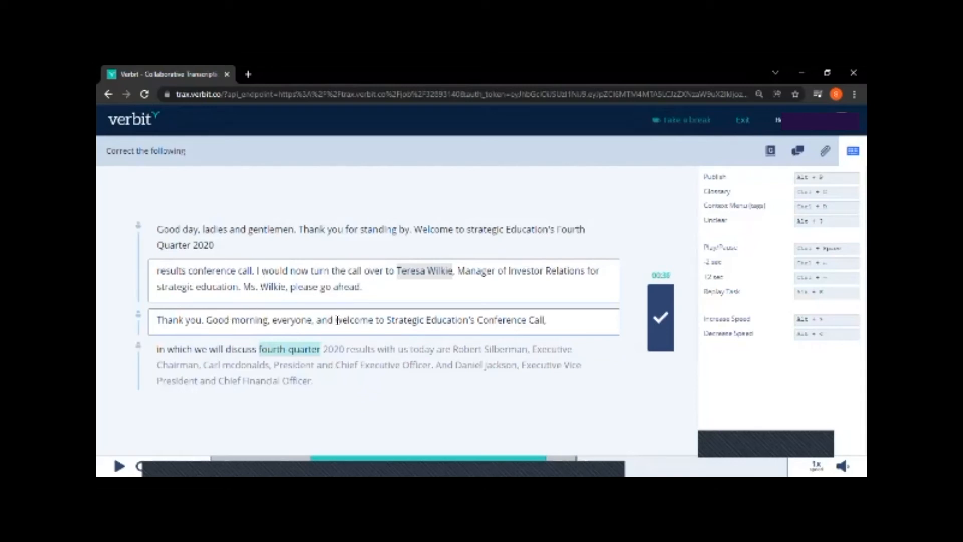
- Review the capitalized phrase "Strategic Education's Conference Call," and submit the corrected task
left_click_drag(389, 317, 548, 318)
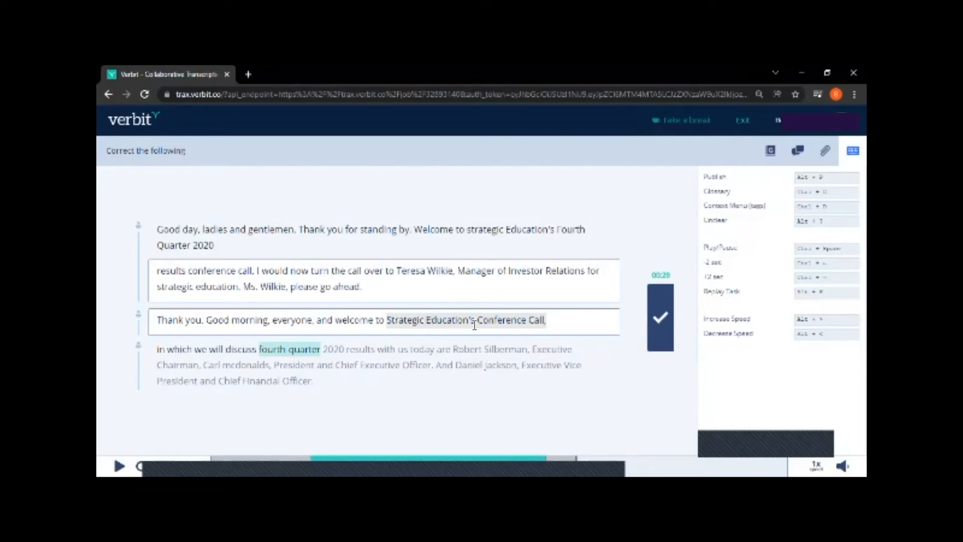
left_click(649, 318)
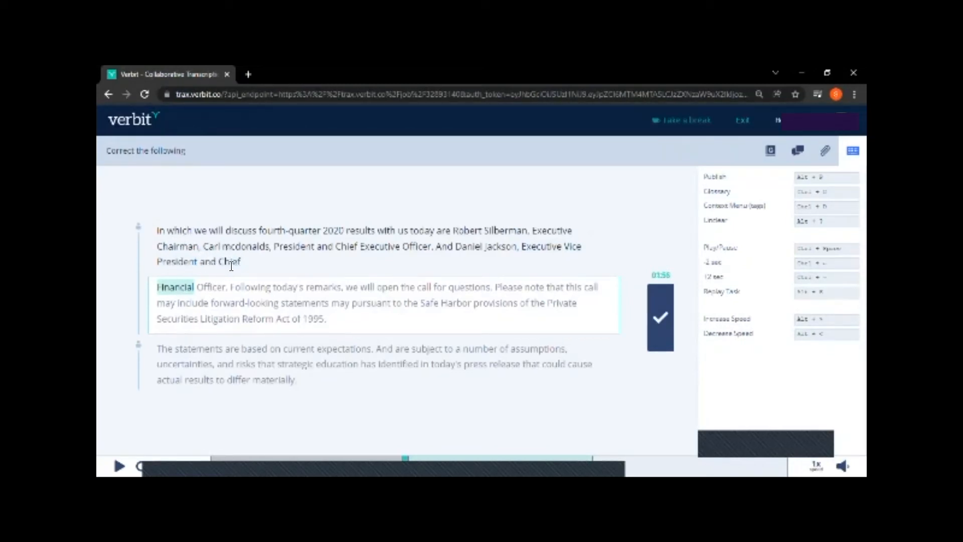
key("ctrl+Left")
key("ctrl+Left")
key("ctrl+Left")
key("ctrl+Left")
left_click(676, 122)
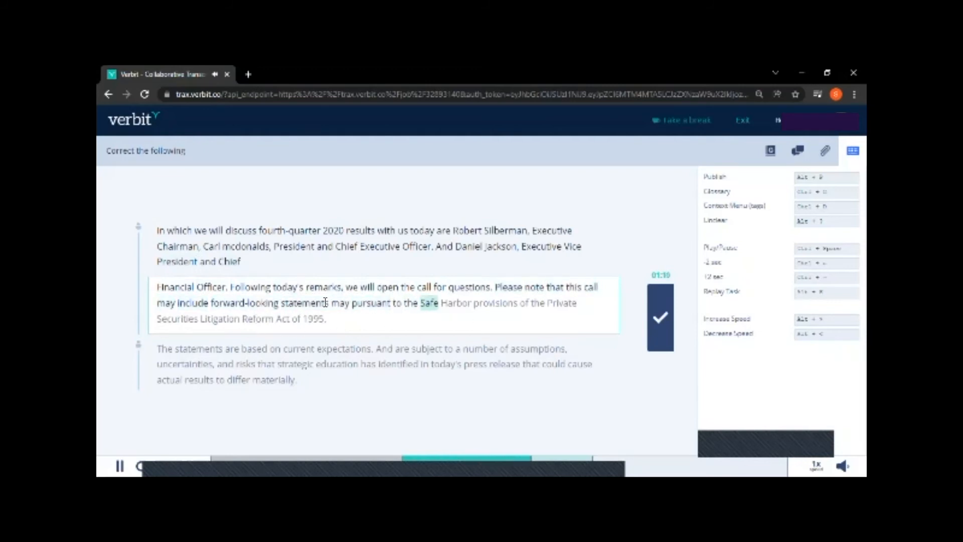
- Replay the audio and change "may" to "made" before "pursuant to the Safe Harbor provisions"
key("ctrl+Left")
key("ctrl+Left")
left_click(351, 301)
key("BackSpace")
type("de")
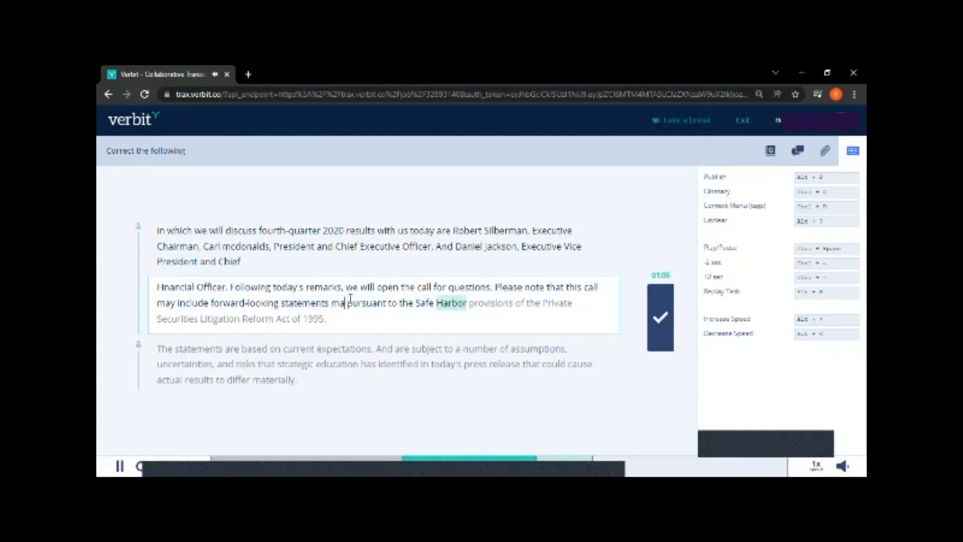
key("ctrl+Left")
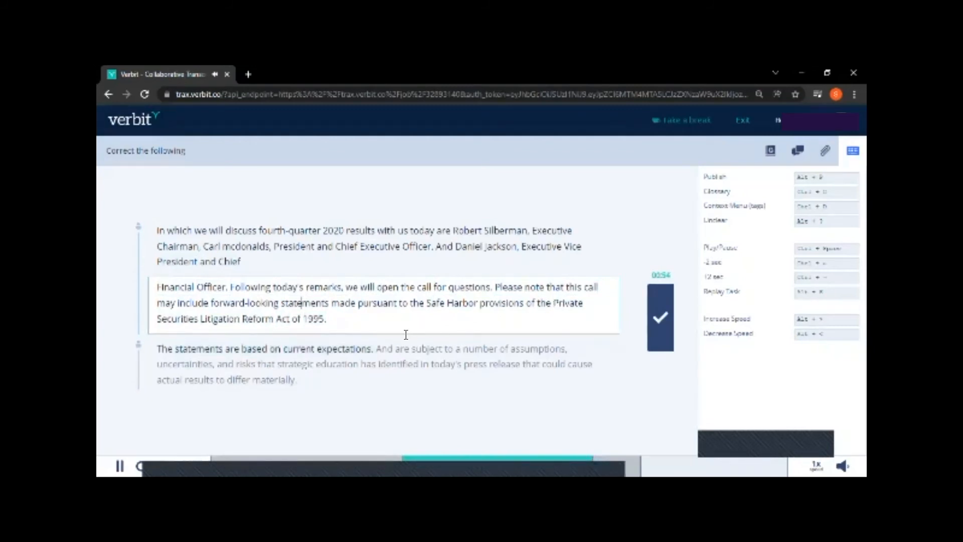
- Correct the filings sentence to read "the most recent 10Q, and other filings" and pause playback
key("ctrl+space")
left_click(502, 303)
key("ctrl+space")
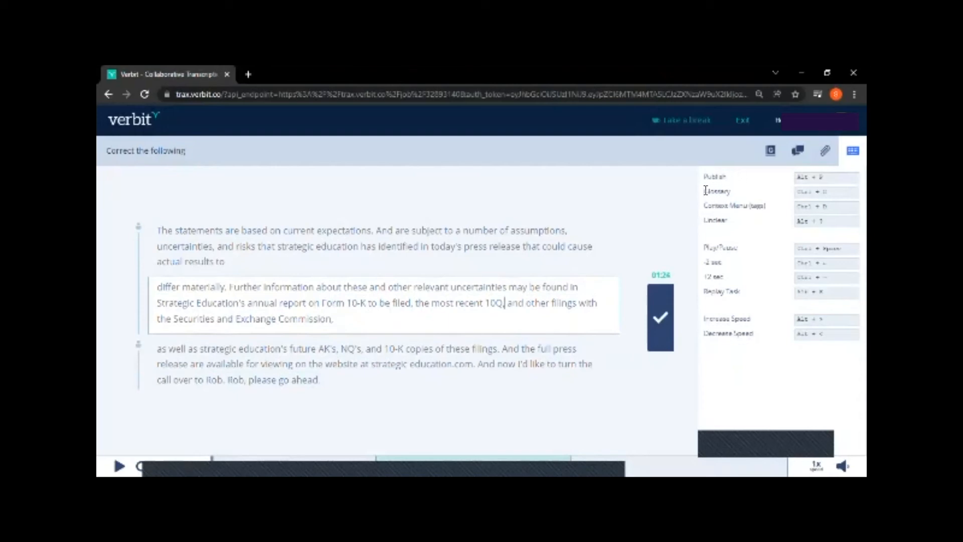
- View the session's glossary terms and the team chat
left_click(772, 151)
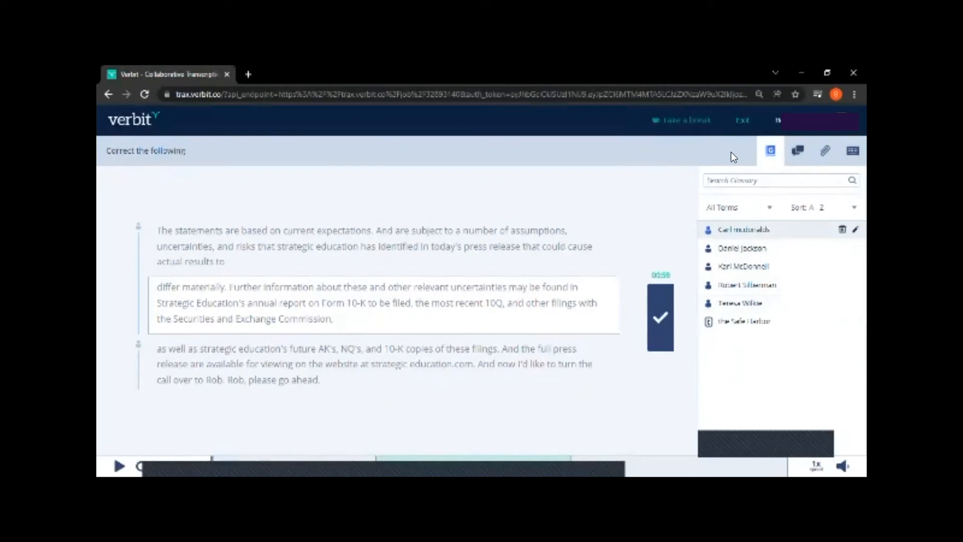
left_click(797, 154)
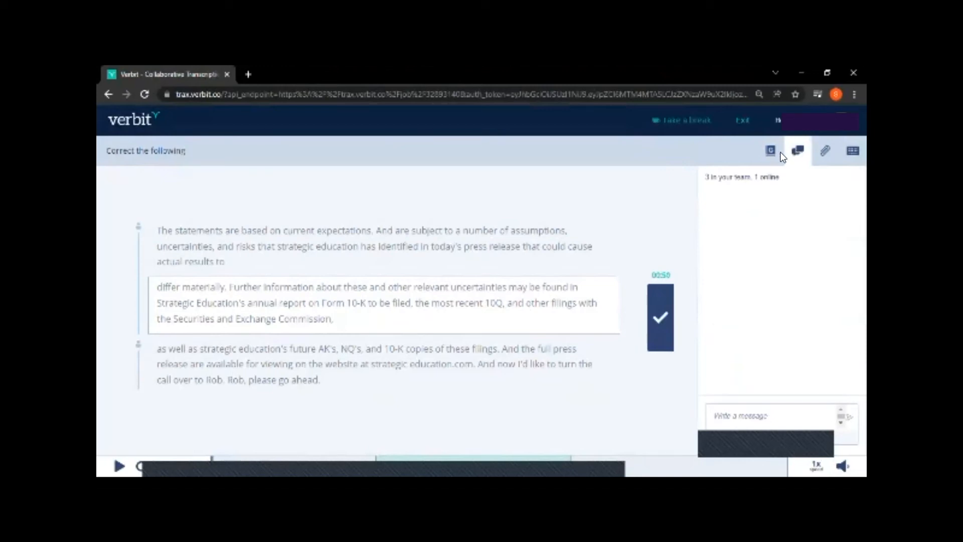
- View the session's attachments, the shortcut list and the exit options, and stay in the session
left_click(825, 151)
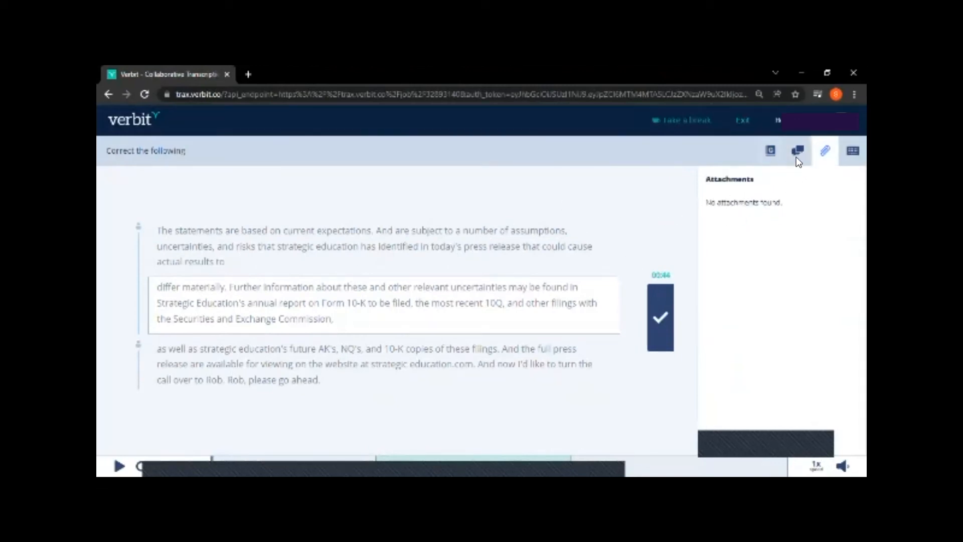
left_click(853, 151)
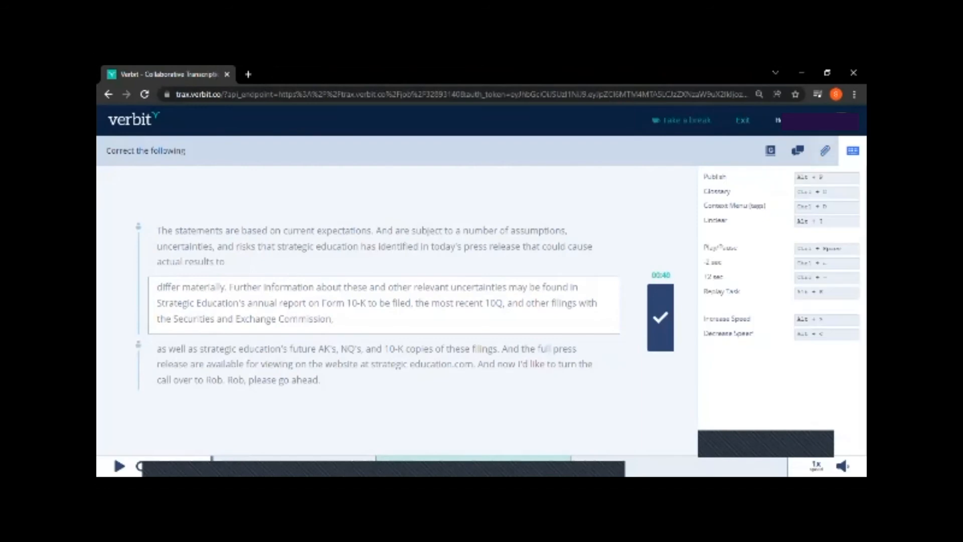
left_click(743, 126)
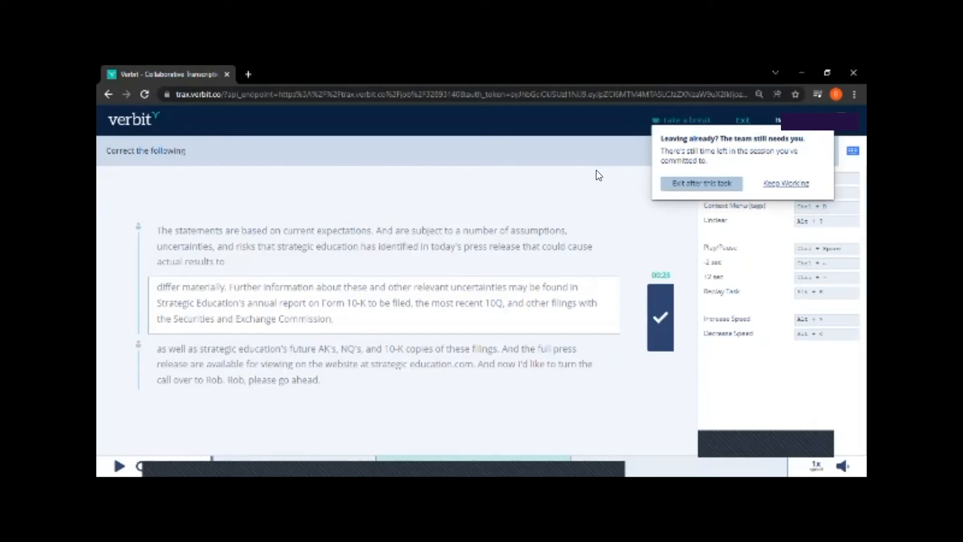
left_click(614, 194)
- Submit the filings task and add the speaker's first name after "Thank you," to the glossary as a person
key("alt+p")
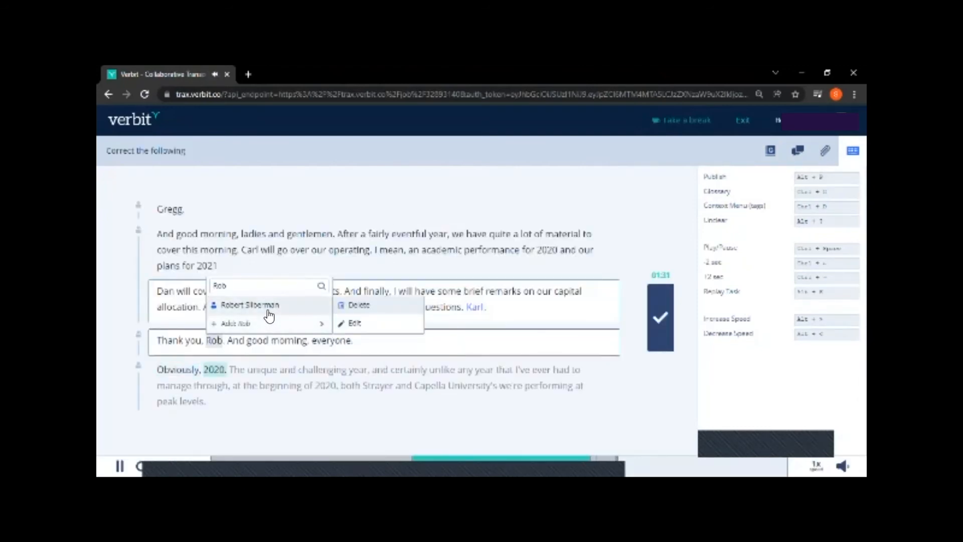
mouse_move(273, 323)
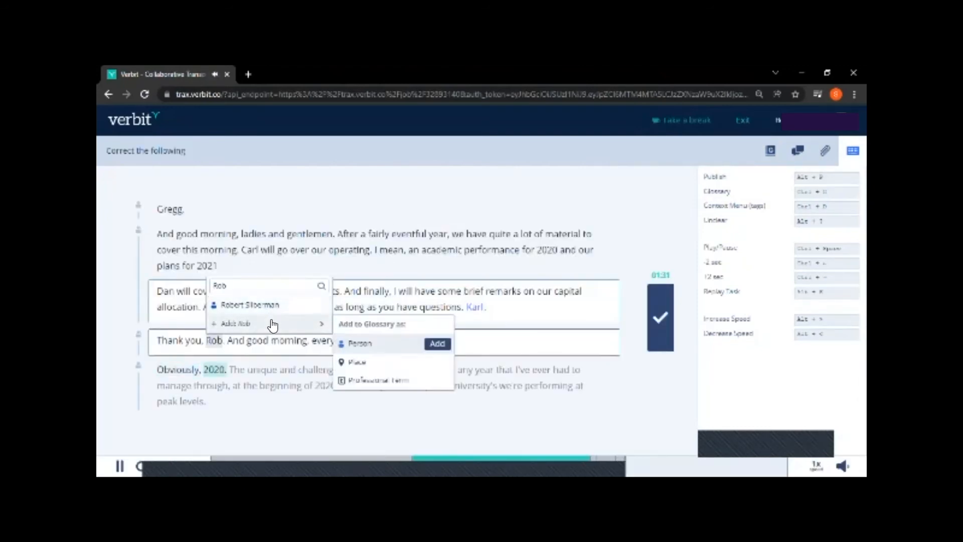
left_click(436, 345)
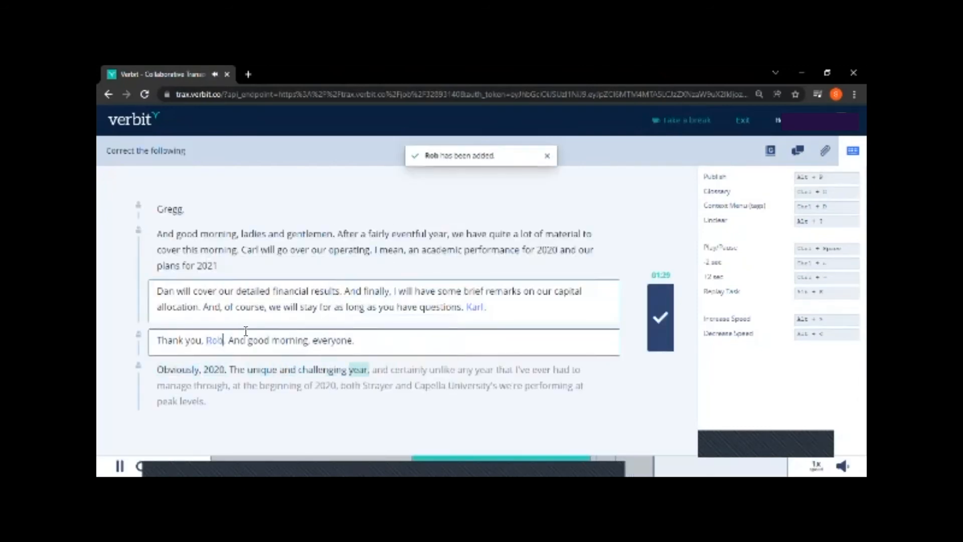
- Replay the "Thank you" segment, pause the audio, and submit the task
left_click(198, 344)
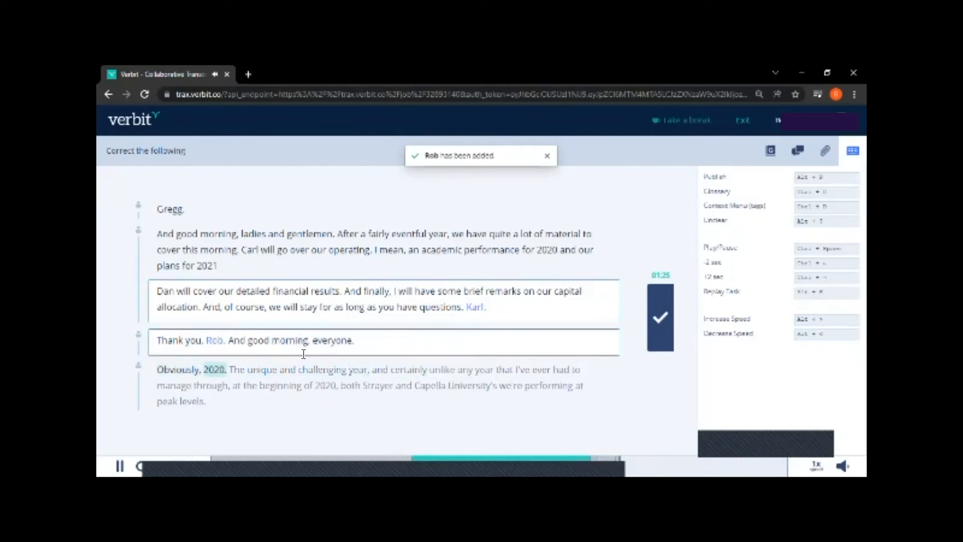
key("ctrl+space")
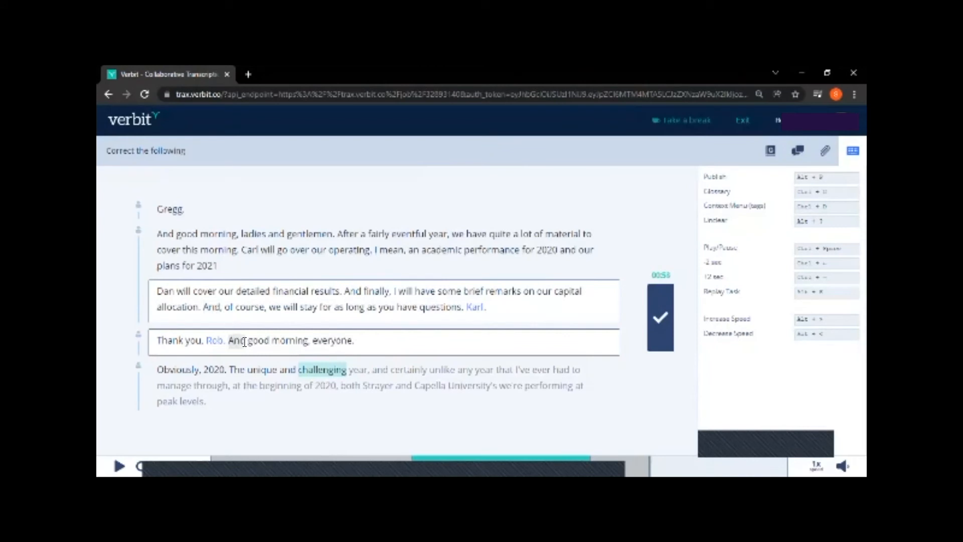
left_click(657, 321)
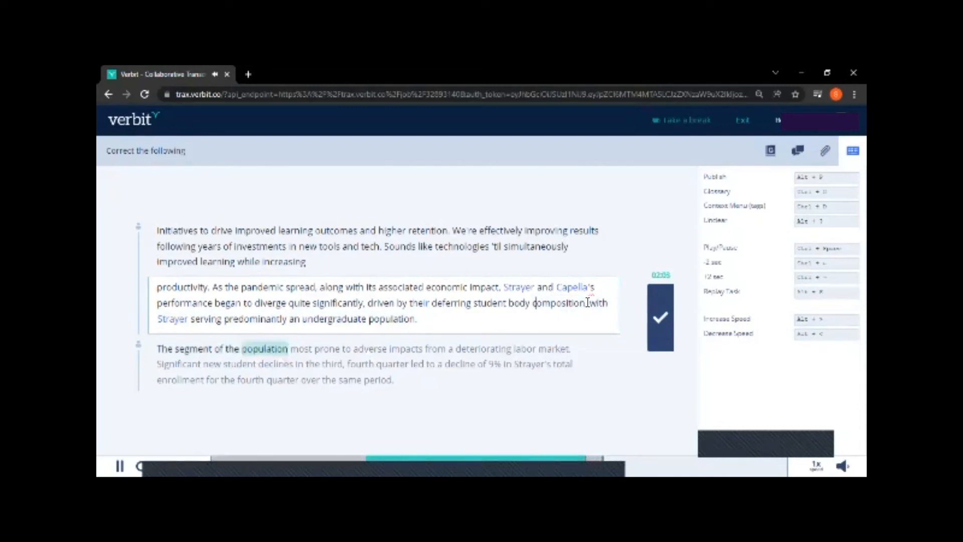
- Pause playback and start a new sentence with capitalized "With" after "student body composition"
left_click(588, 303)
key("ctrl+space")
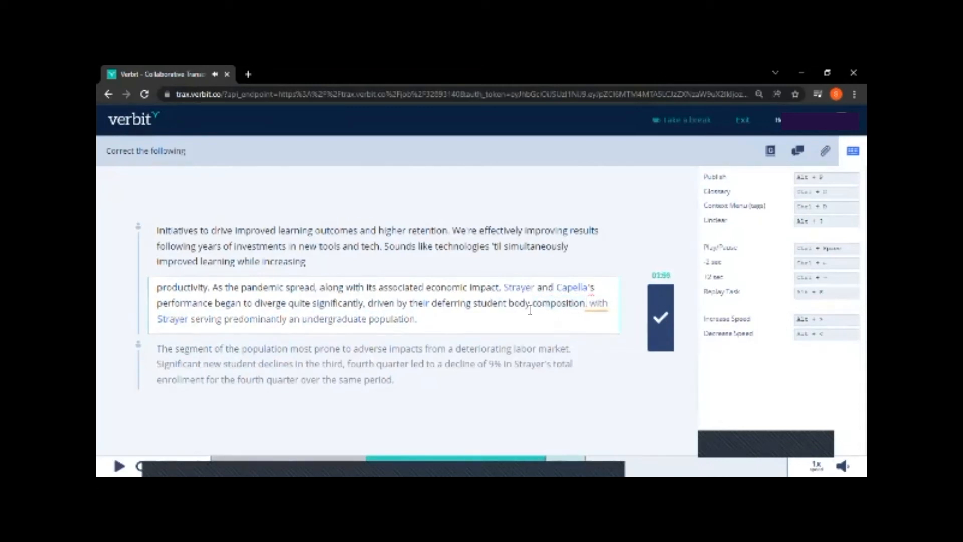
left_click(597, 301)
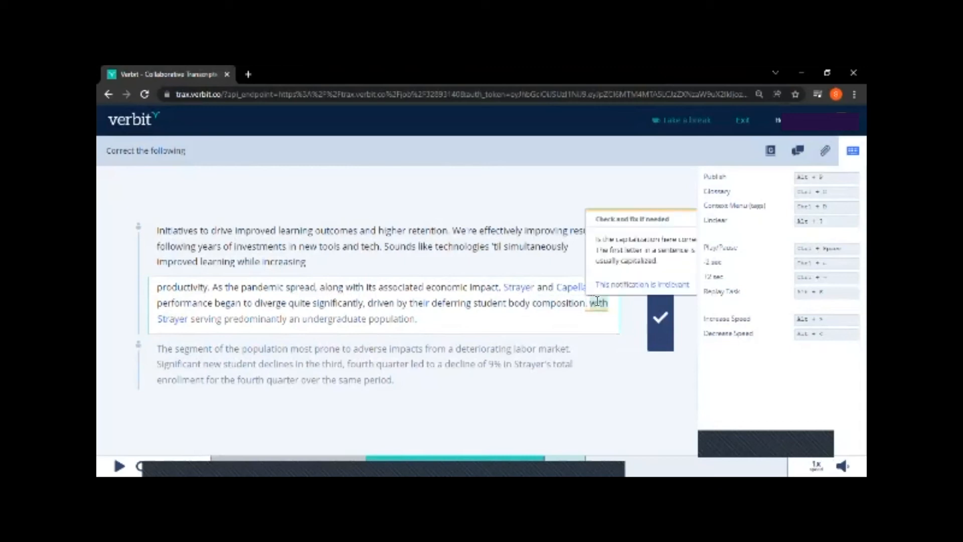
double_click(597, 301)
type("With")
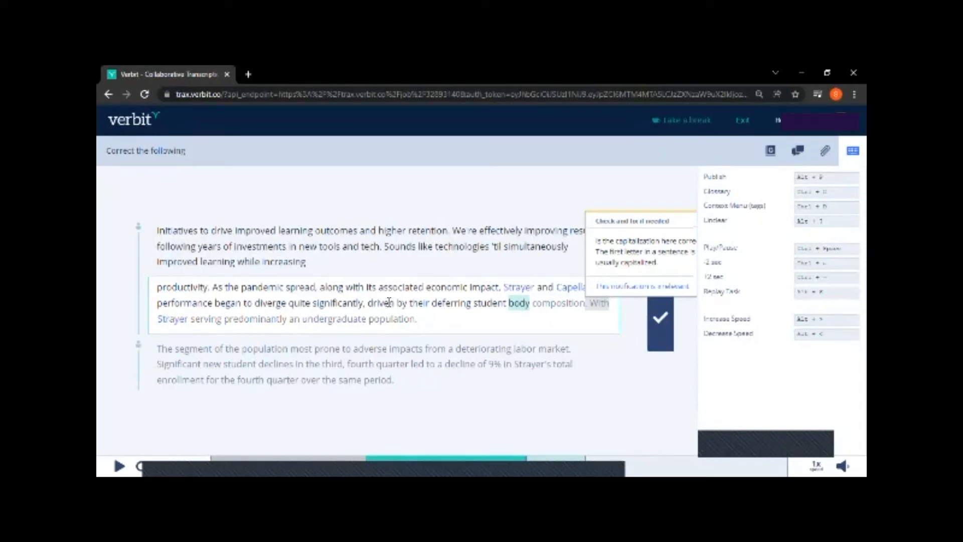
- Put a comma after "undergraduate population" and submit that task and the following full-year 2020 task
left_click(424, 318)
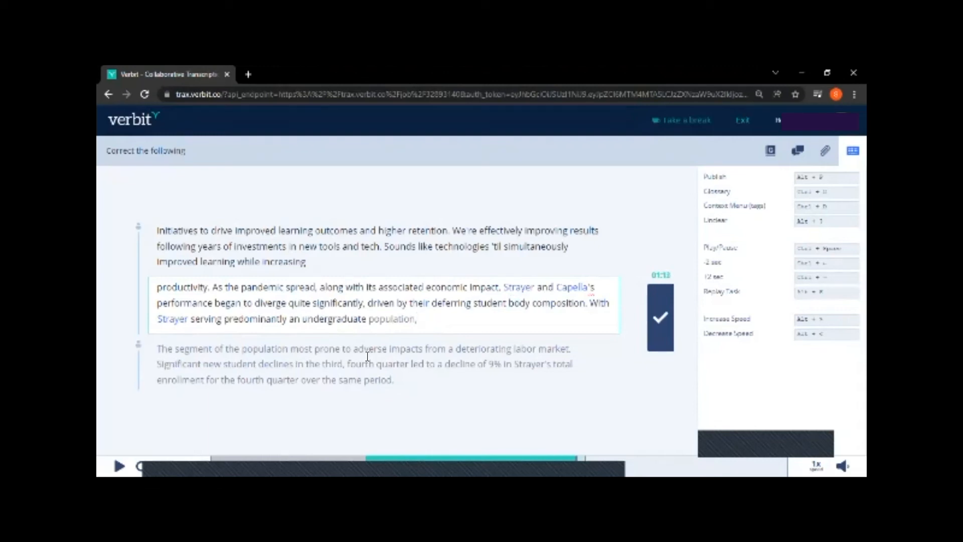
key("alt+p")
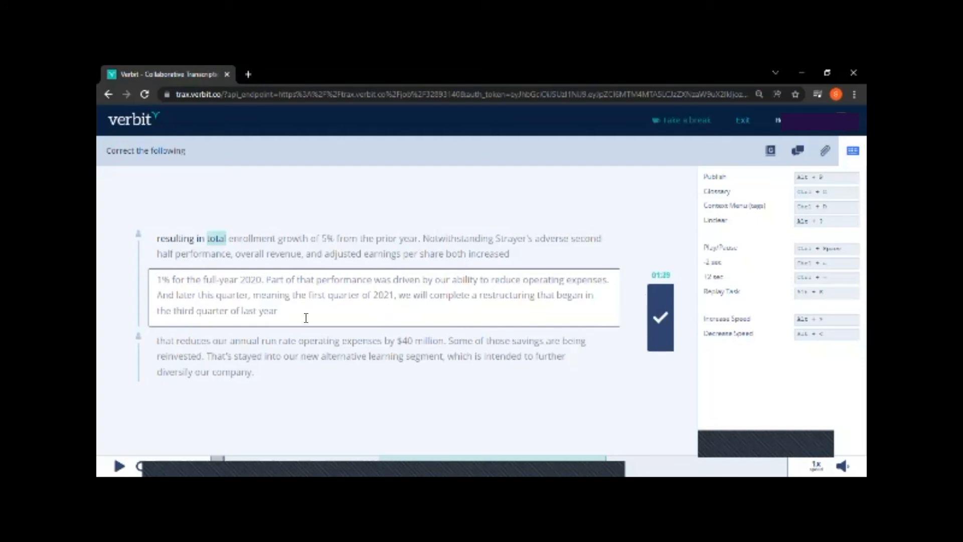
key("alt+p")
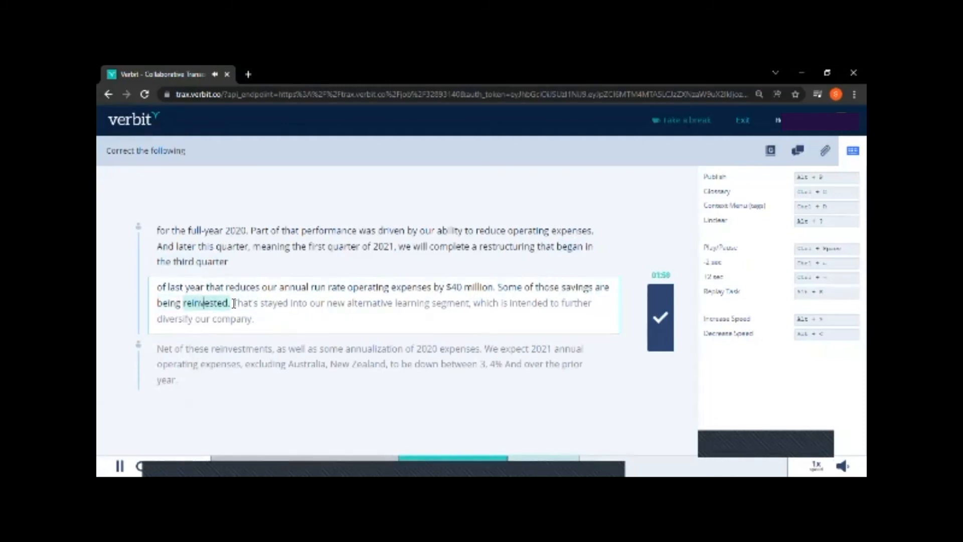
- Remove "That's stayed" so the text reads "being reinvested into our new alternative learning segment", and submit the task
left_click(287, 303)
key("BackSpace")
key("BackSpace")
key("BackSpace")
key("BackSpace")
key("BackSpace")
key("BackSpace")
key("BackSpace")
key("BackSpace")
key("BackSpace")
key("BackSpace")
key("BackSpace")
key("BackSpace")
key("BackSpace")
key("BackSpace")
key("BackSpace")
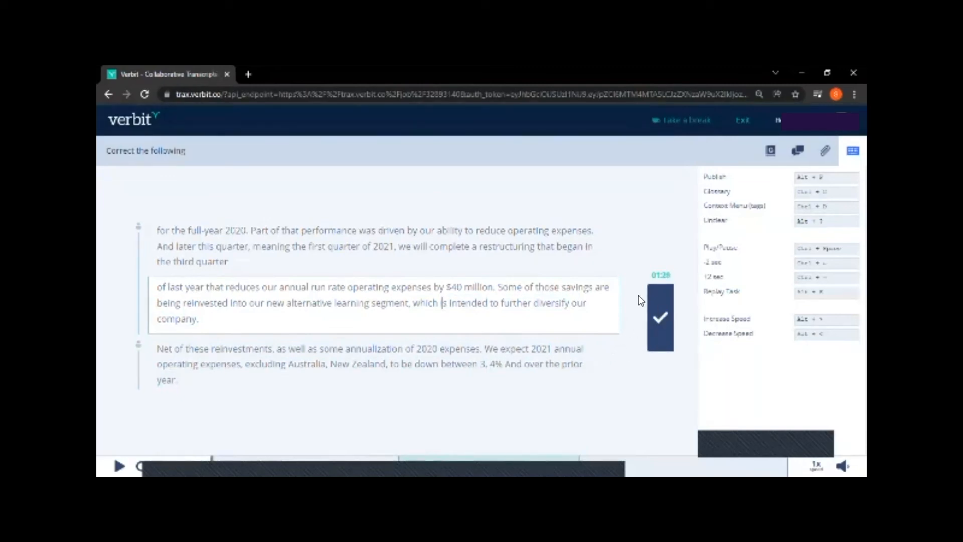
left_click(661, 321)
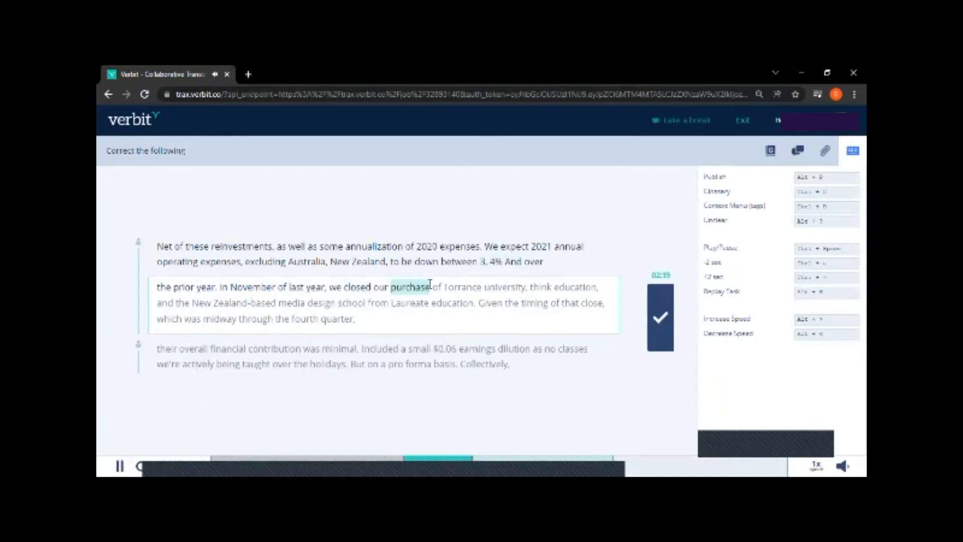
- Capitalize "University" in "Torrance University" and add the full name to the glossary as a place
key("ctrl+space")
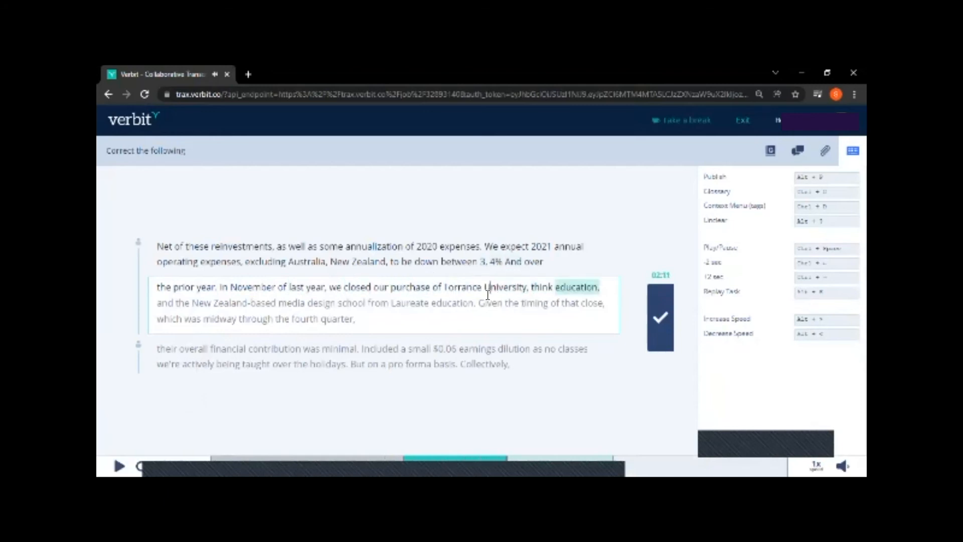
left_click_drag(445, 284, 527, 289)
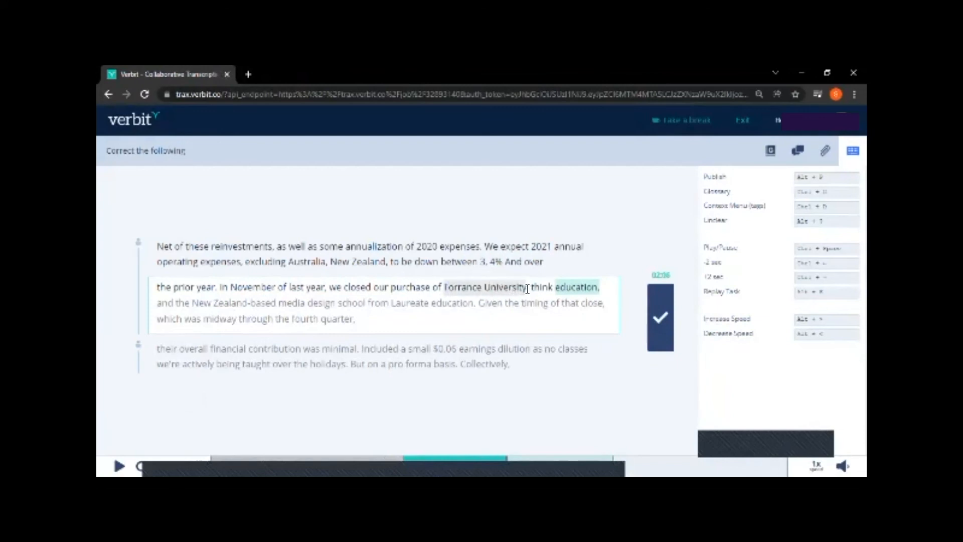
right_click(492, 285)
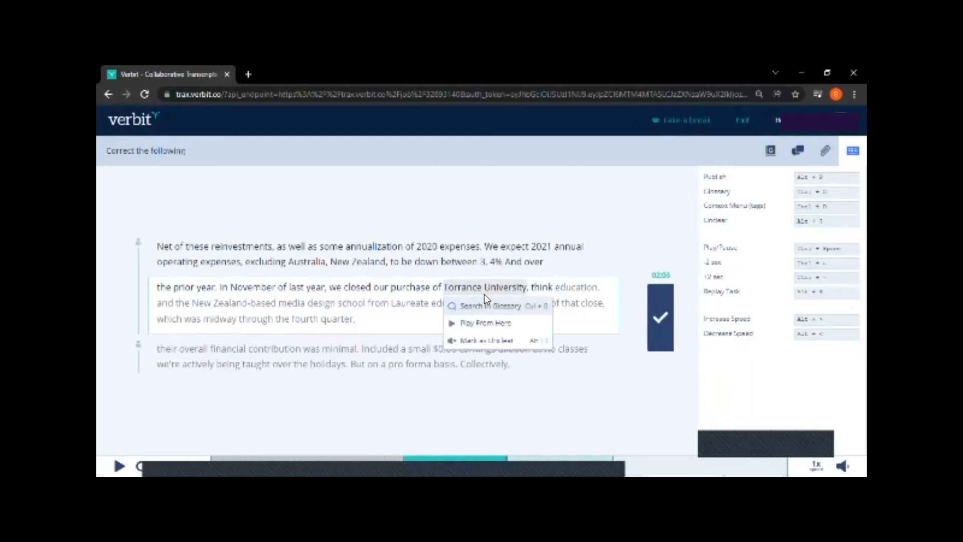
left_click(480, 306)
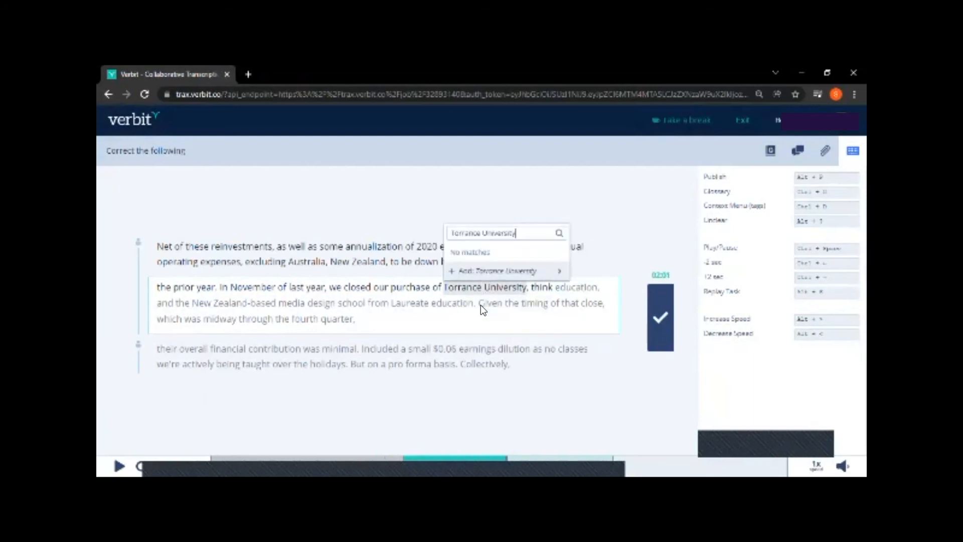
mouse_move(499, 276)
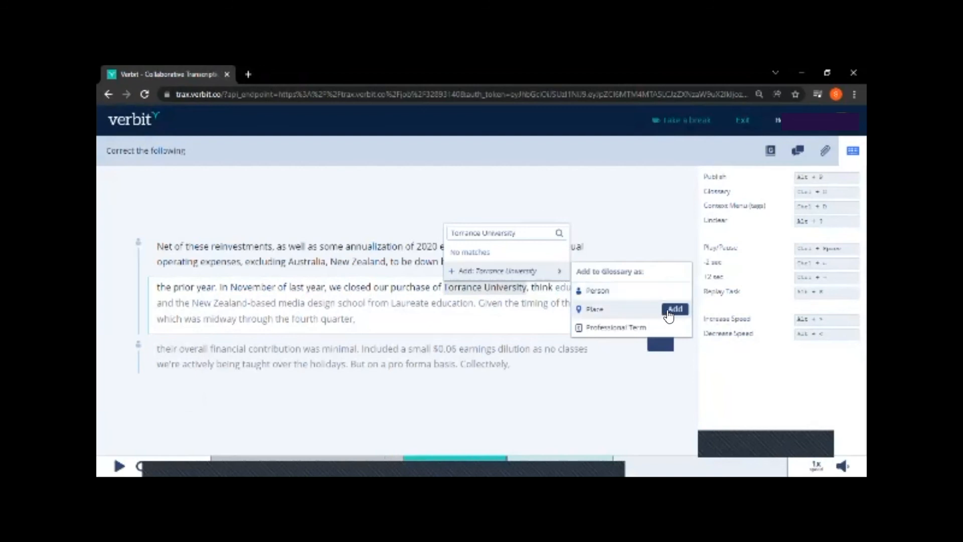
left_click(675, 309)
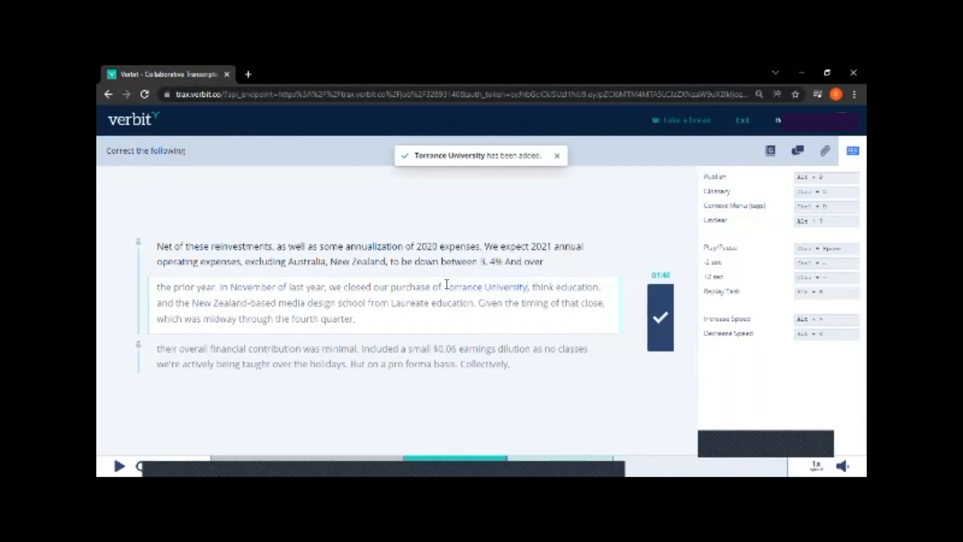
- Look up "Torrance University" in the glossary again, close the lookup, and submit the task
left_click_drag(446, 287, 529, 286)
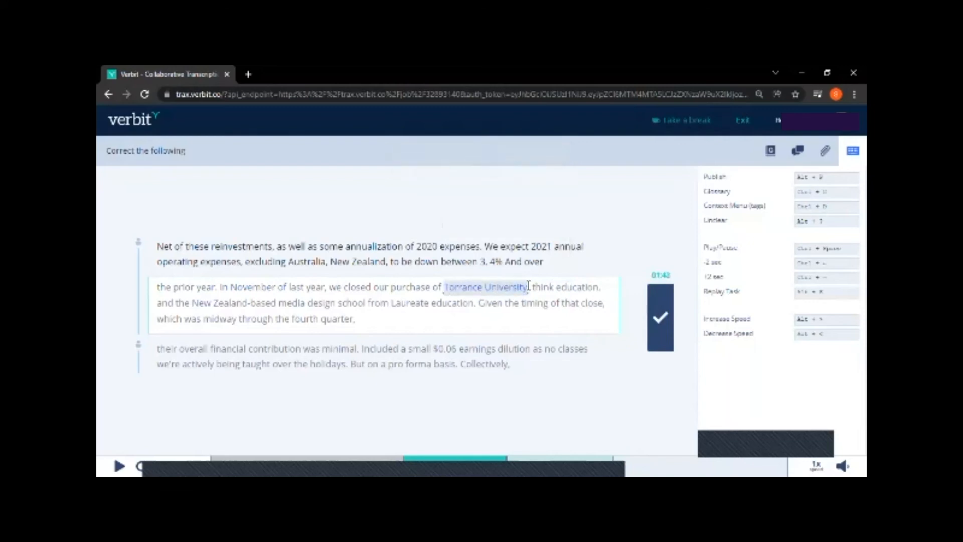
left_click_drag(529, 285, 531, 291)
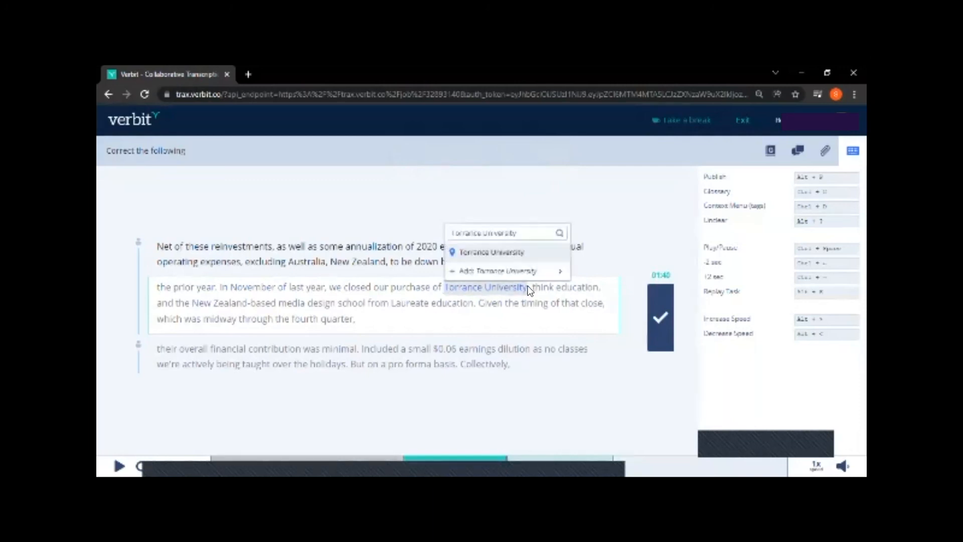
mouse_move(493, 271)
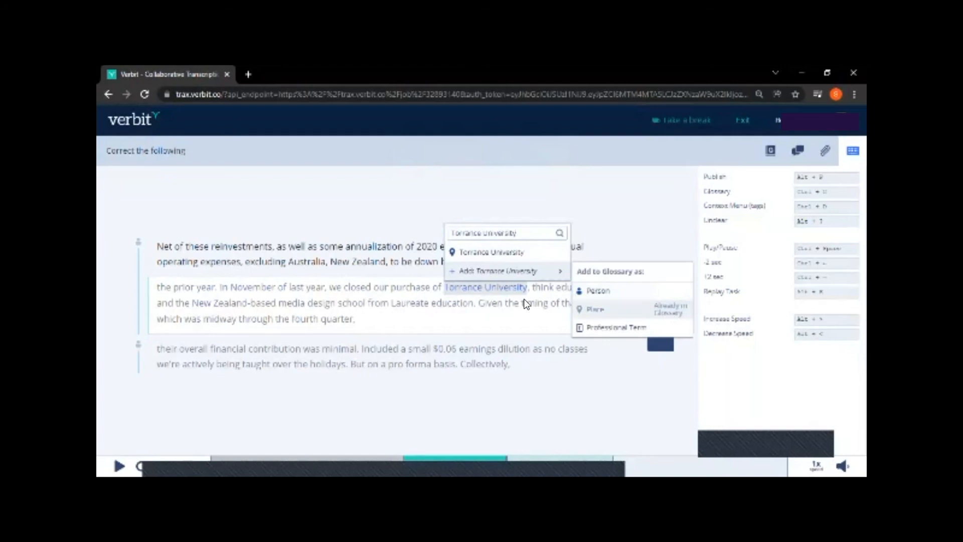
key("Escape")
key("alt+p")
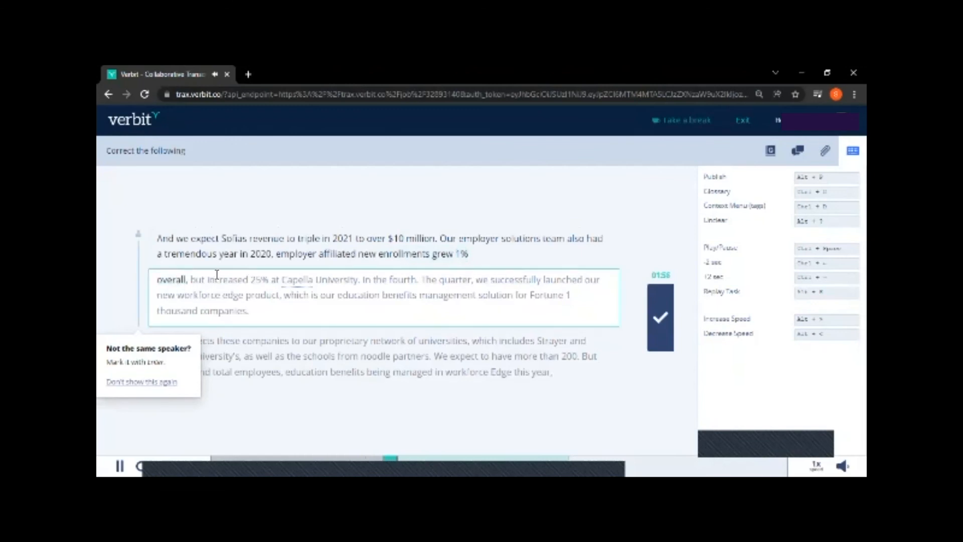
- Pause playback and apply the glossary suggestion "Capella" to the underlined word before "University"
left_click(294, 281)
left_click(263, 279)
key("ctrl+space")
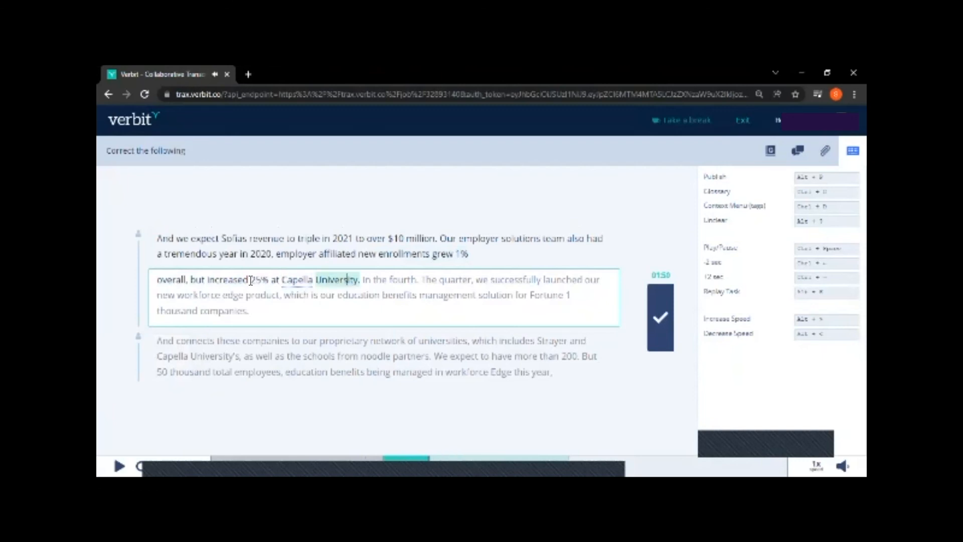
double_click(300, 280)
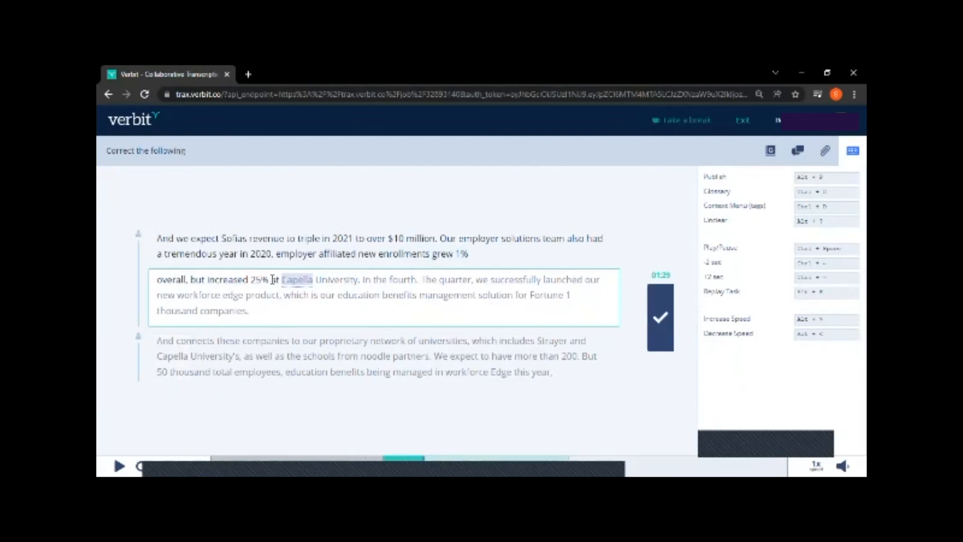
right_click(294, 283)
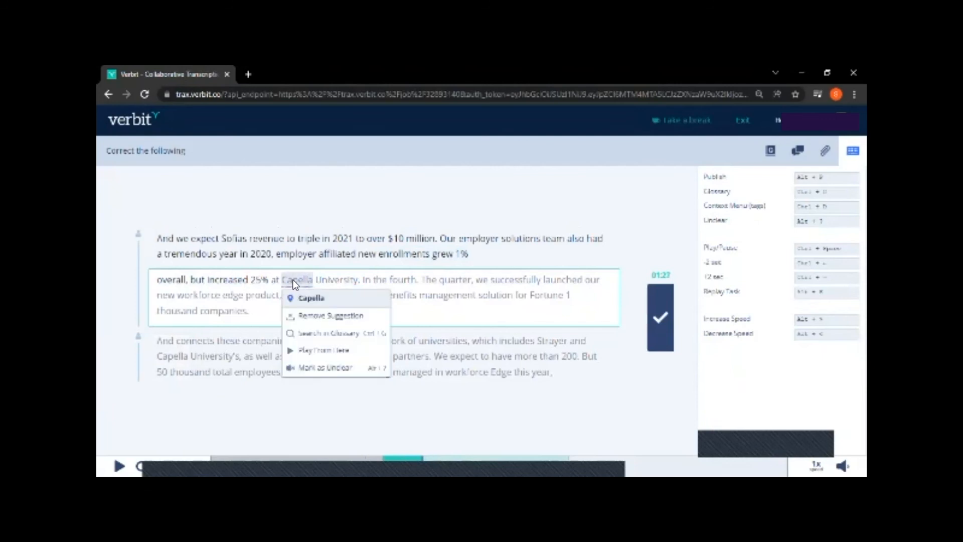
left_click(312, 300)
- Resume playback, change "In the fourth. The quarter" to "In the fourth quarter", and submit the task
key("ctrl+space")
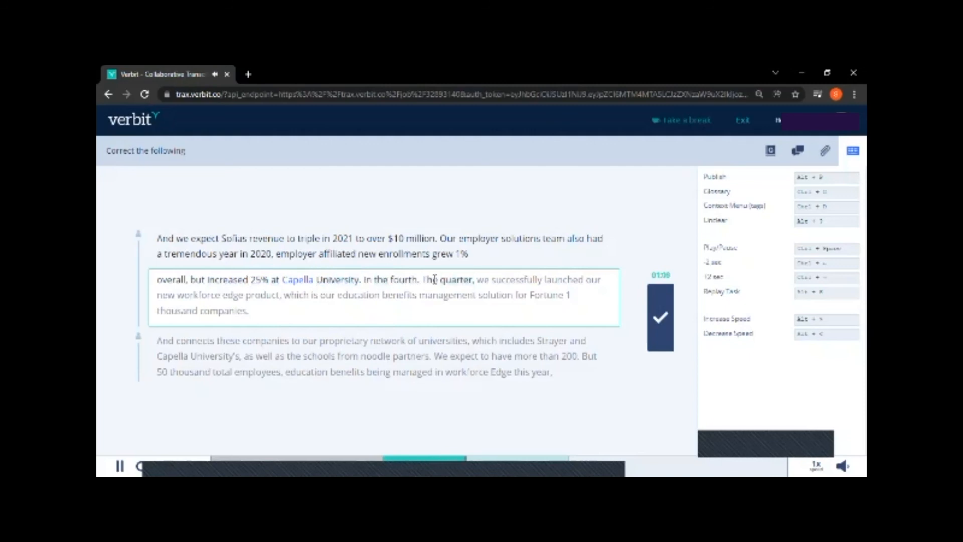
left_click(441, 280)
key("BackSpace")
key("BackSpace")
key("BackSpace")
key("BackSpace")
key("BackSpace")
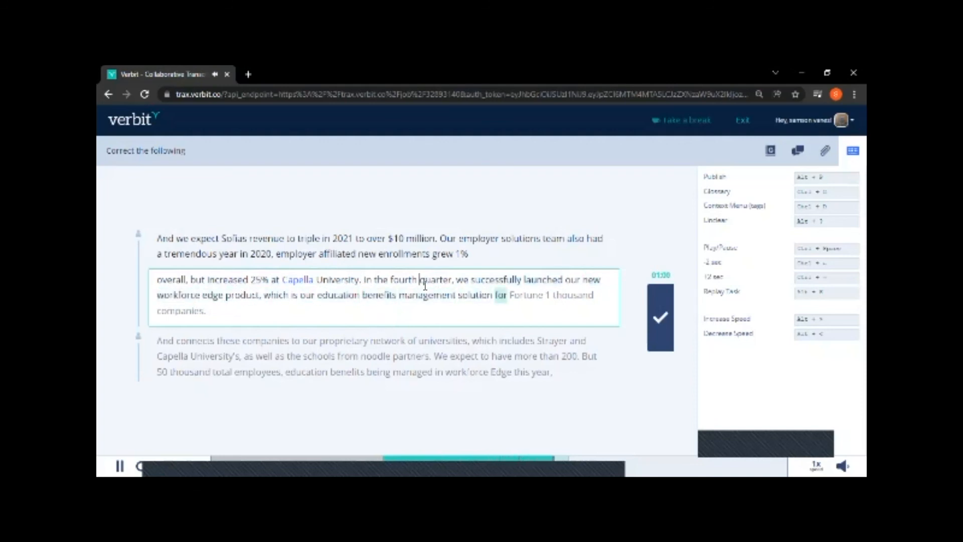
key("ctrl+Left")
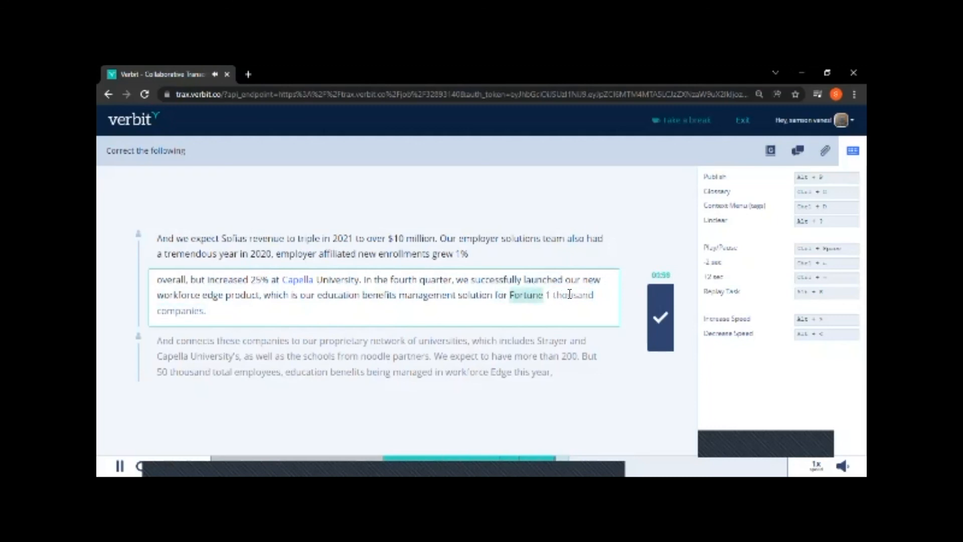
key("alt+p")
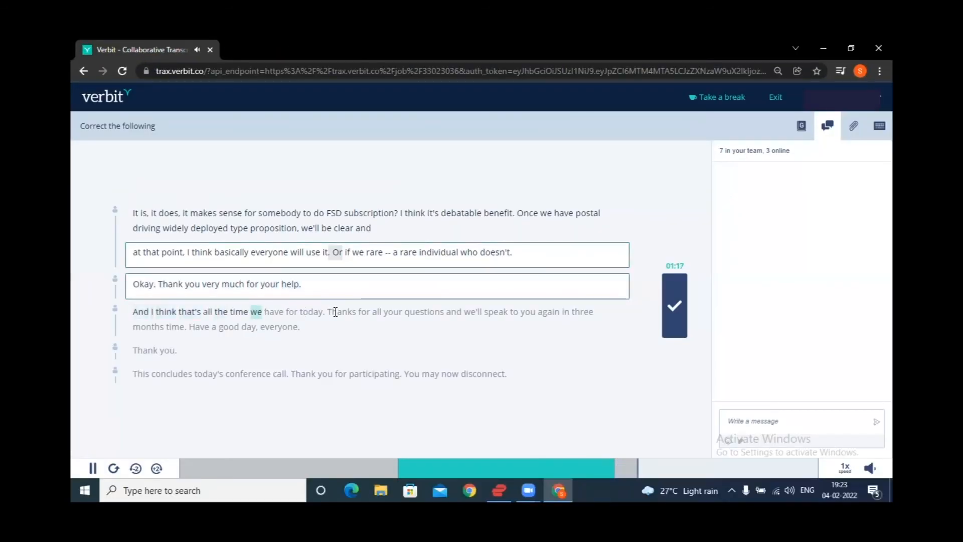
- Request a break from the session and submit the current task ending with "Thank you very much for your help."
left_click(734, 98)
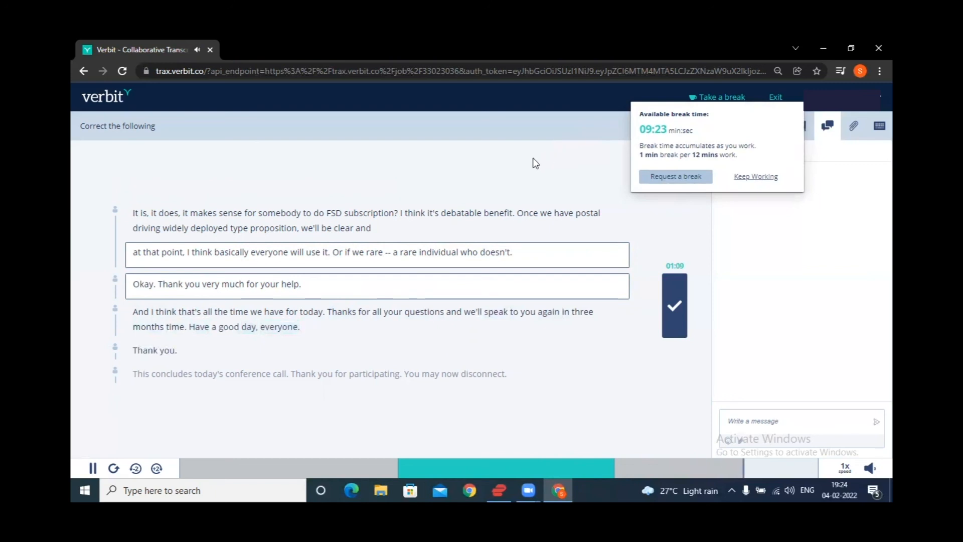
left_click(659, 180)
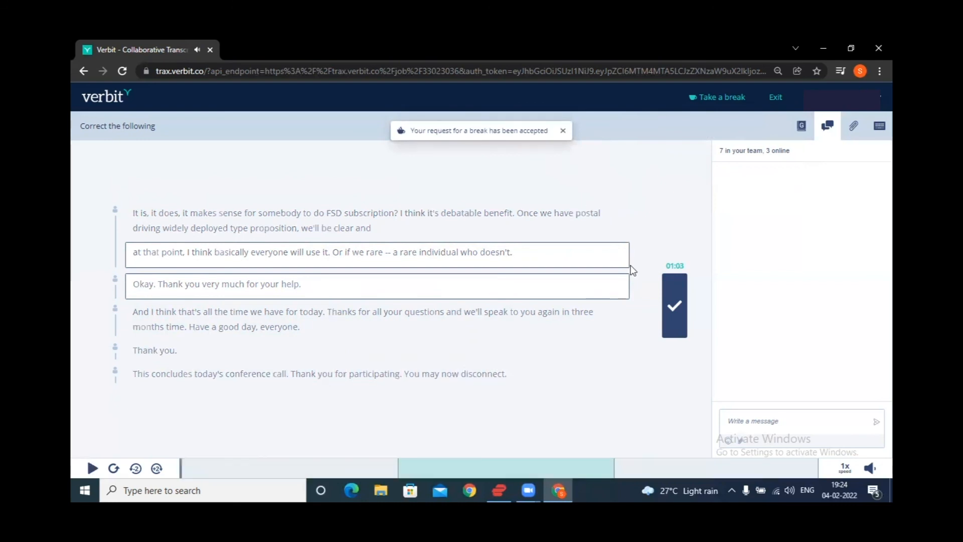
left_click(674, 304)
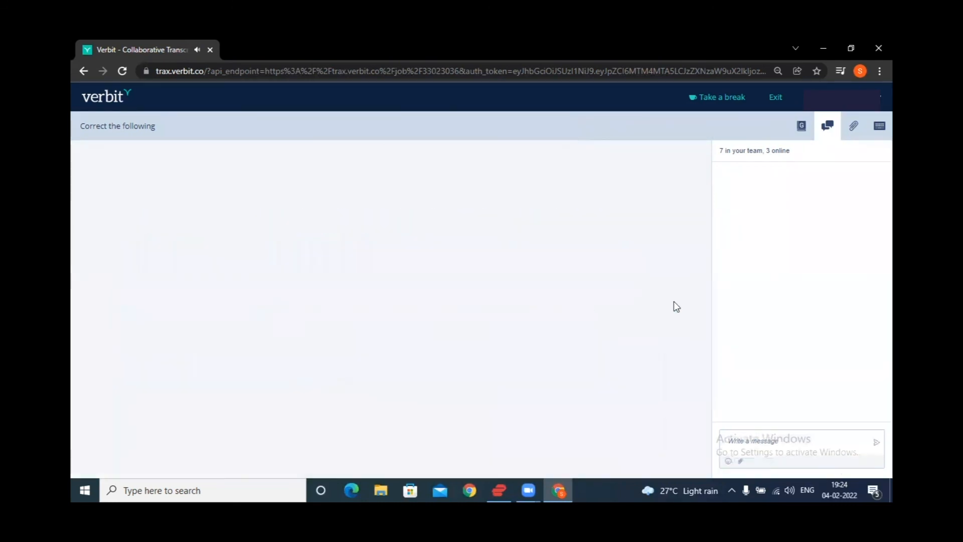